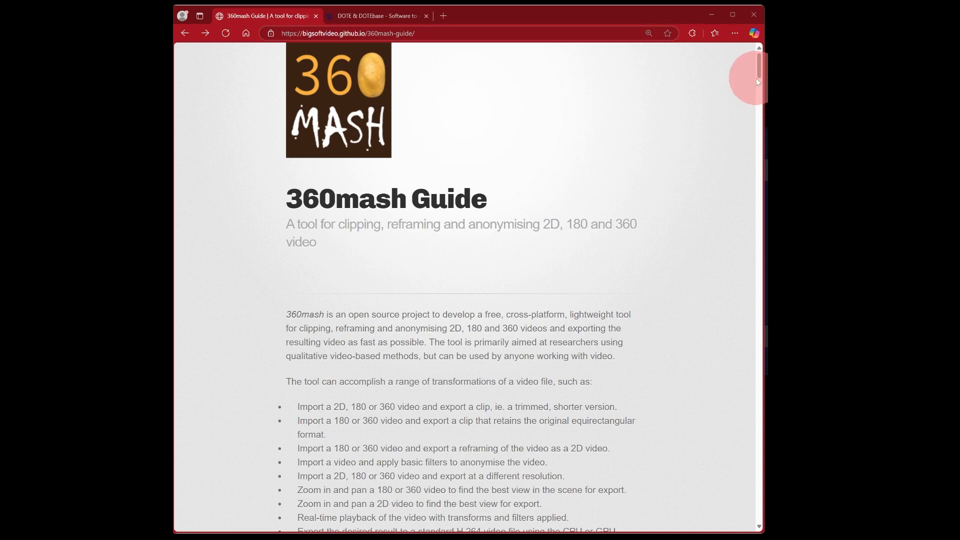
Read the 360mash guide's download and FFmpeg installation instructions and the DOTE downloads page.
drag(759, 68, 730, 121)
click(387, 148)
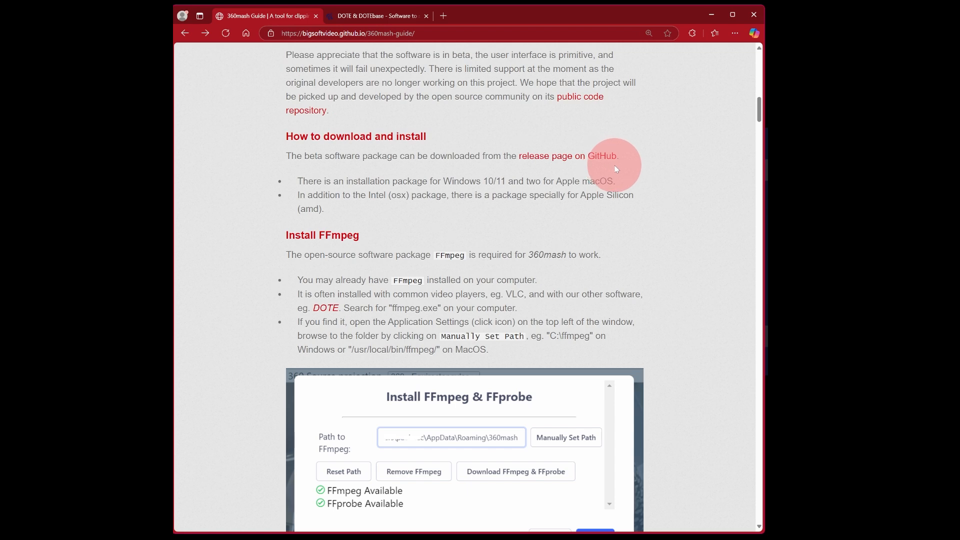
click(376, 16)
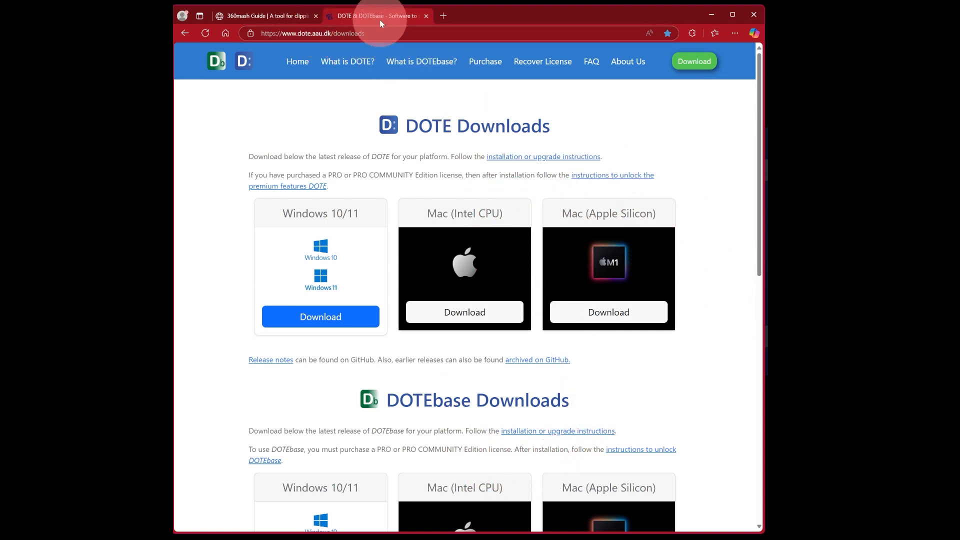
click(265, 17)
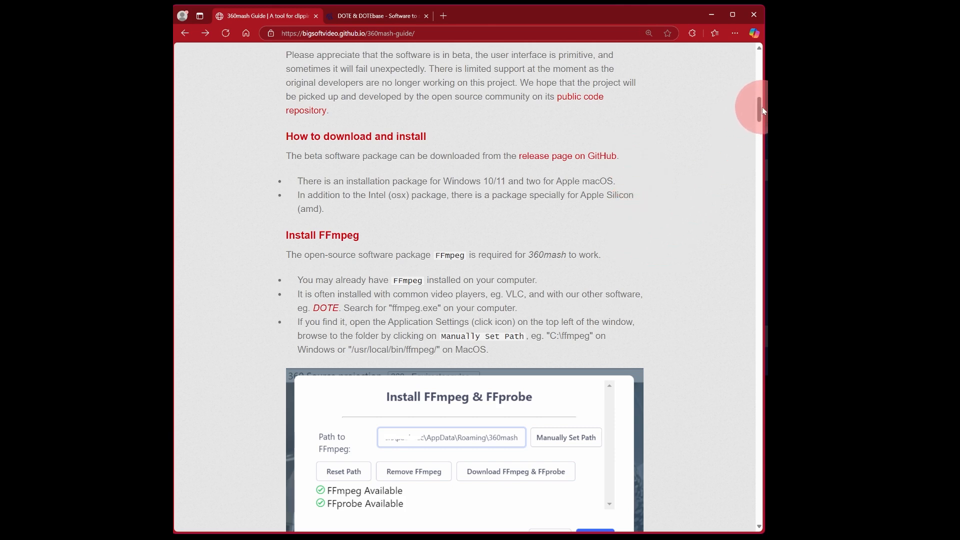
Switch from the browser to the 360mash application.
drag(759, 109, 760, 70)
key(ctrl+Tab)
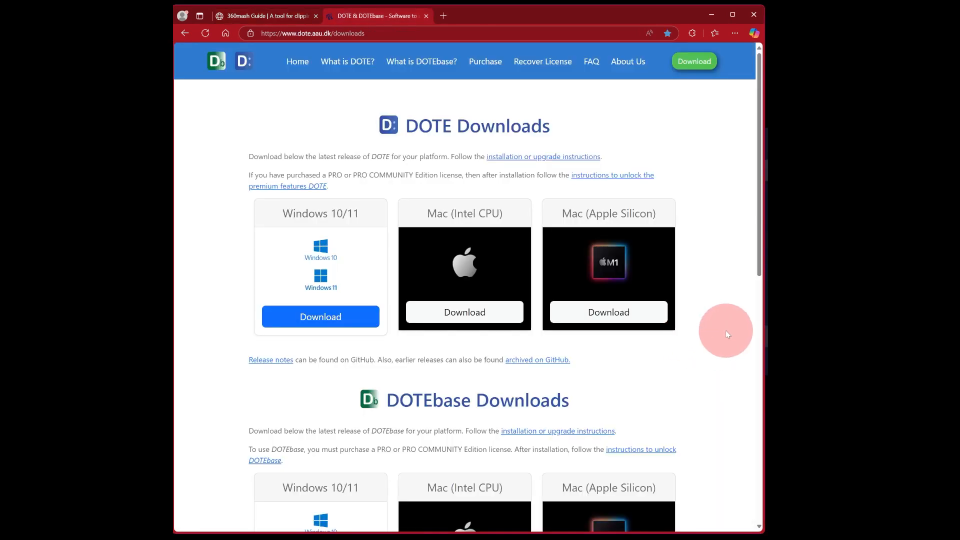
key(alt+Tab)
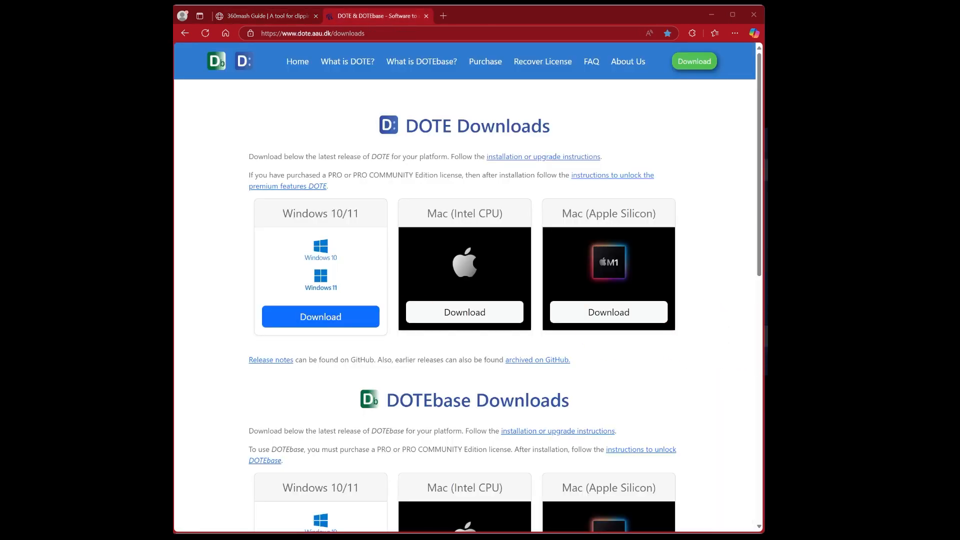
key(ctrl+Tab)
key(alt+Tab)
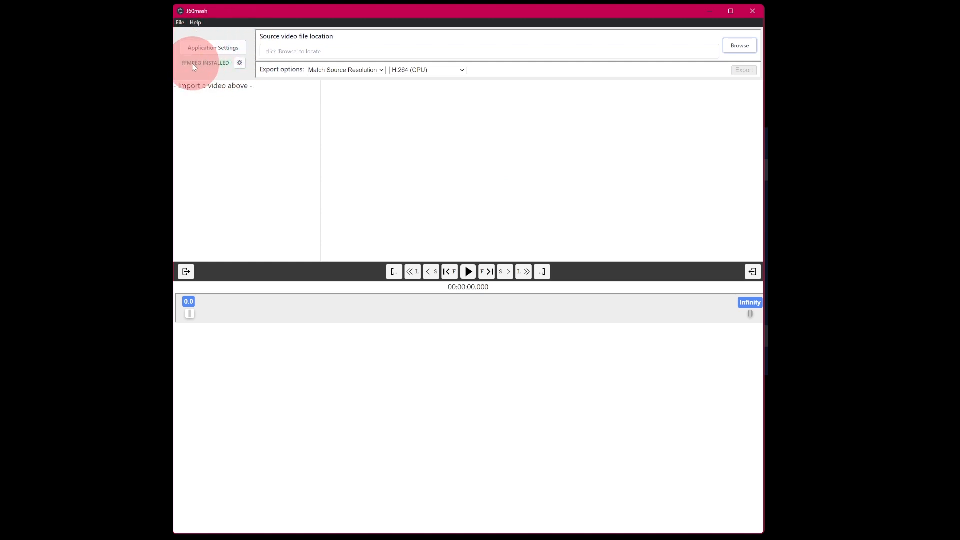
Open the FFmpeg & FFprobe installation settings and close them.
click(240, 65)
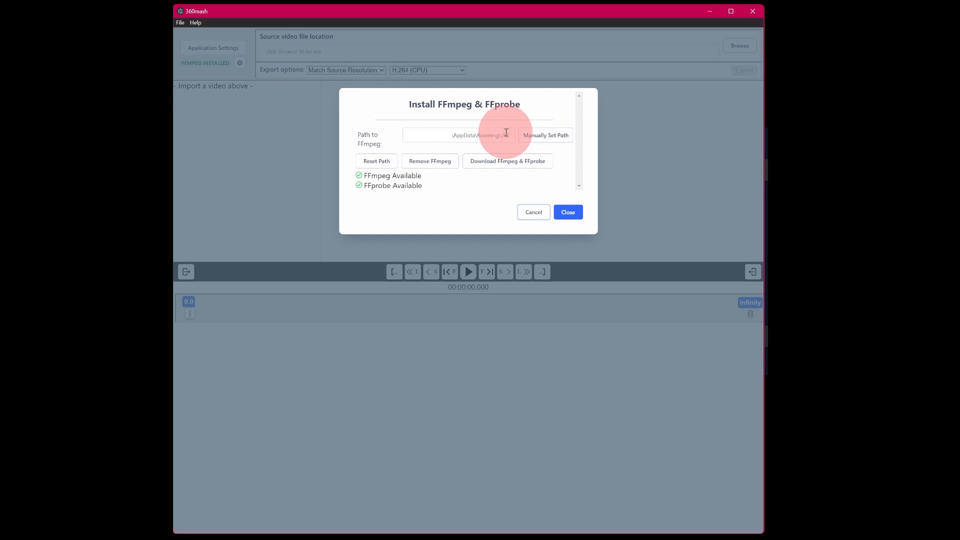
click(568, 212)
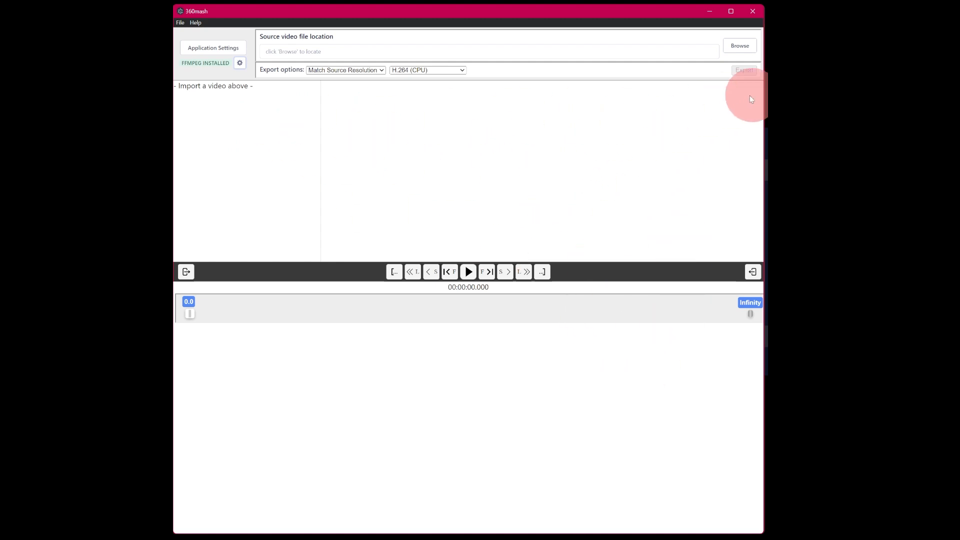
Import the source video G1-T1-GoPro.mp4.
click(737, 50)
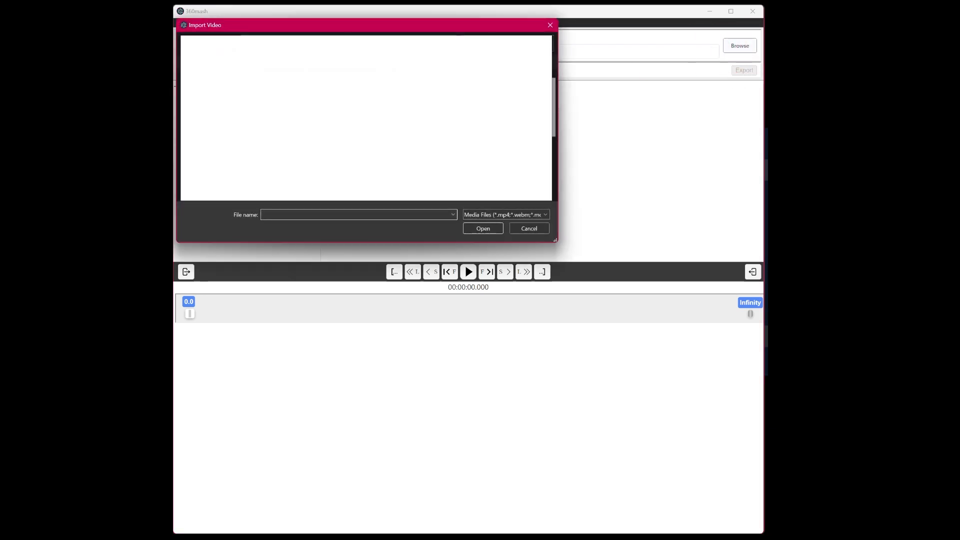
drag(557, 109, 558, 159)
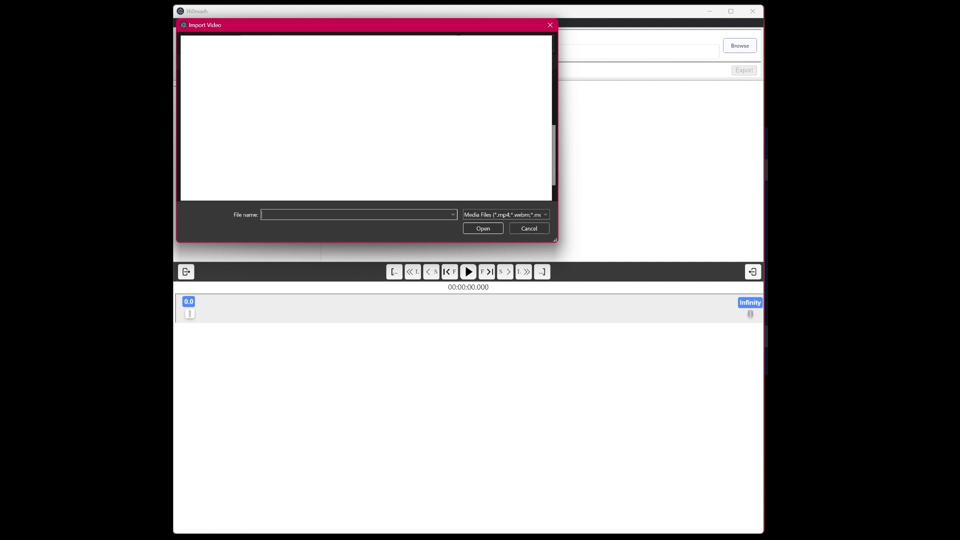
click(483, 229)
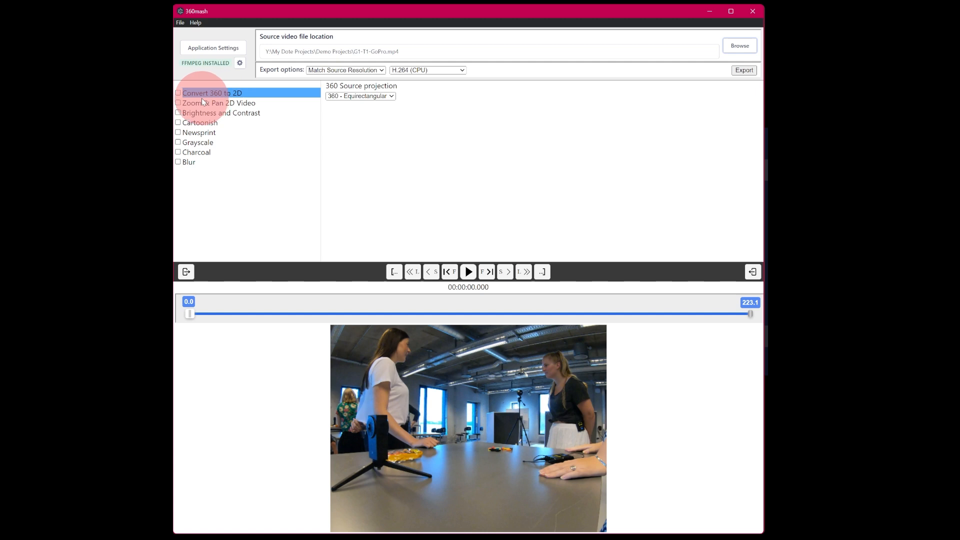
Enable Zoom & Pan 2D Video, then zoom in and pan the view toward the woman on the right.
click(221, 103)
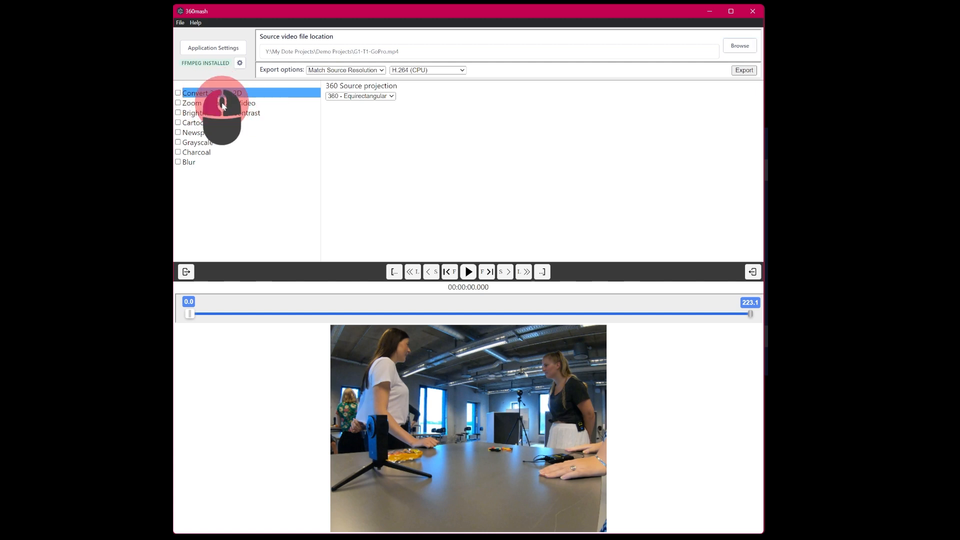
click(178, 103)
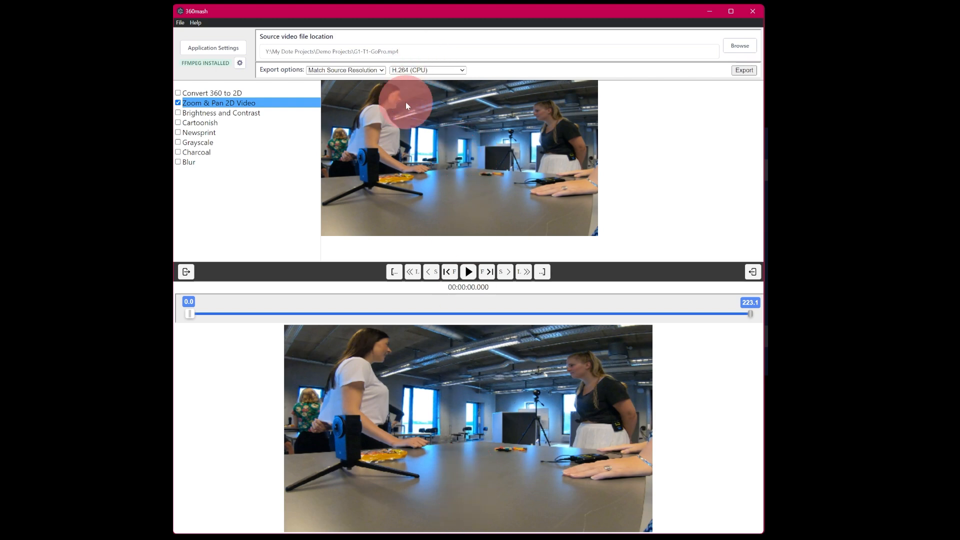
scroll(466, 161, up, 2)
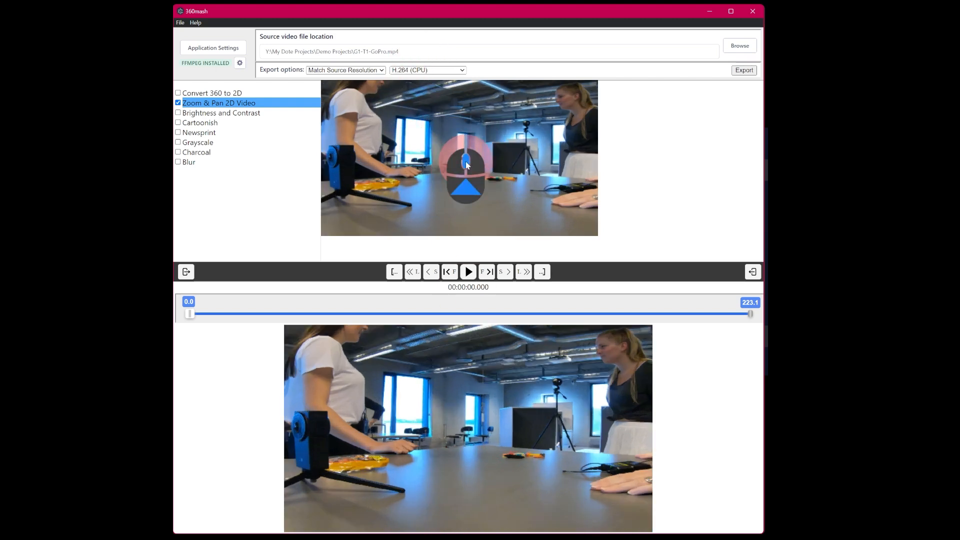
scroll(466, 162, up, 2)
scroll(466, 163, up, 2)
scroll(466, 162, down, 2)
scroll(466, 162, up, 2)
drag(466, 163, 353, 211)
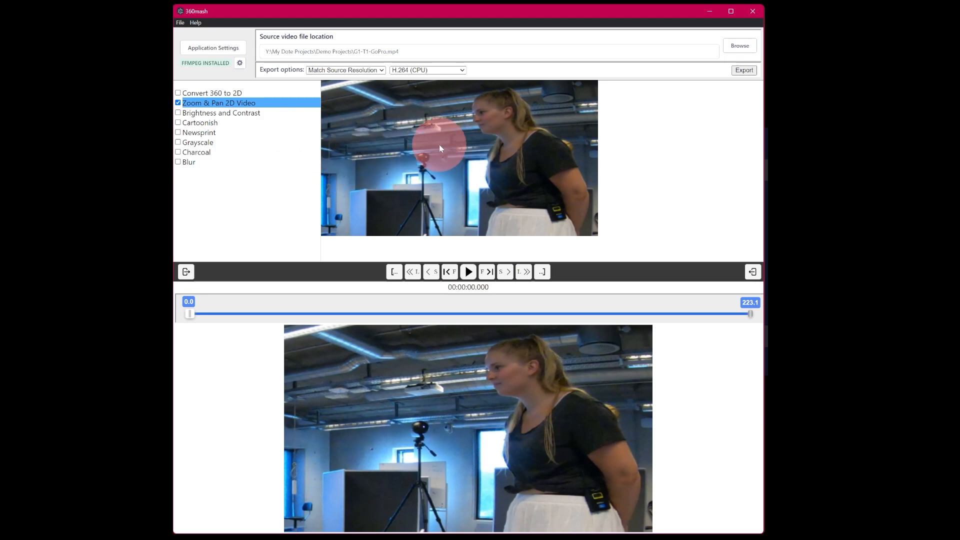
Toggle the Cartoonish filter on and off again.
click(178, 123)
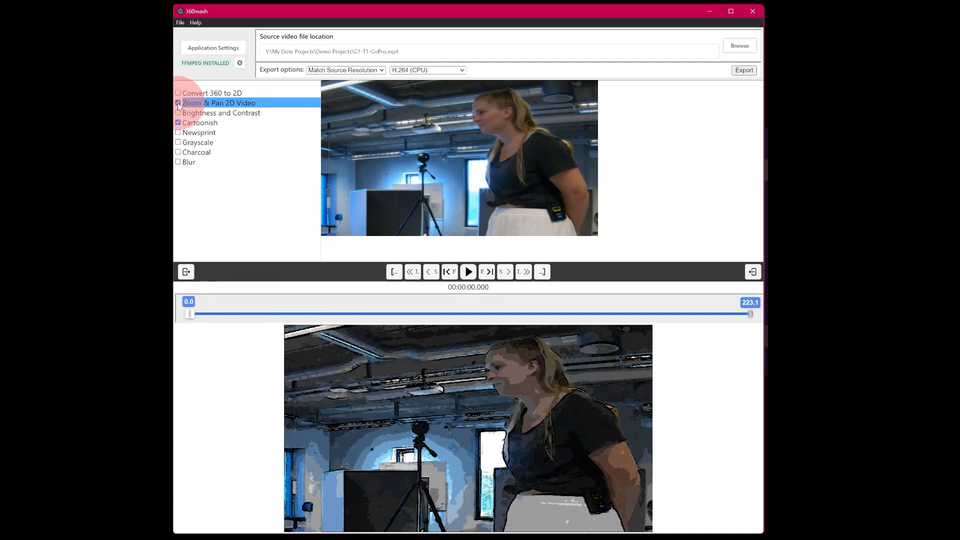
click(179, 123)
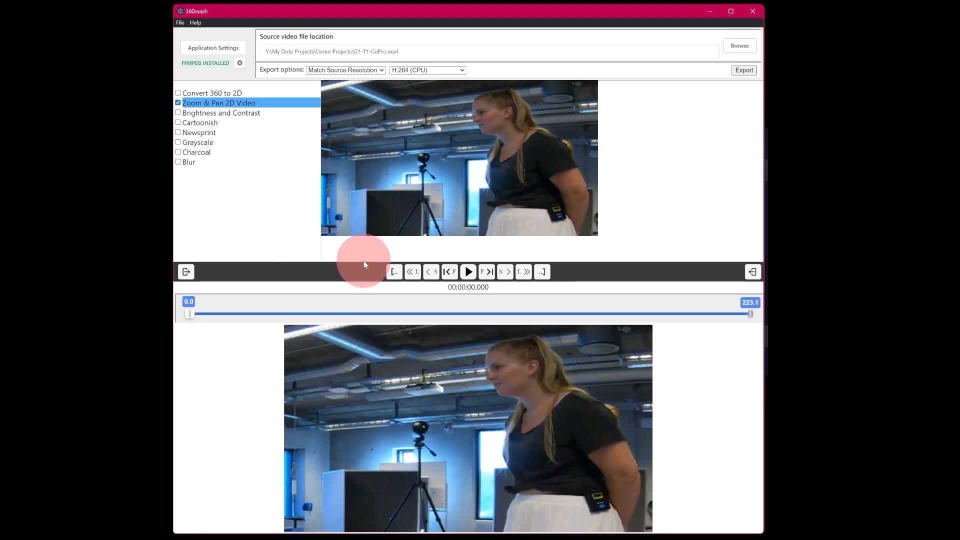
Import the 360 source video G1-T1-YI360.mp4.
click(737, 49)
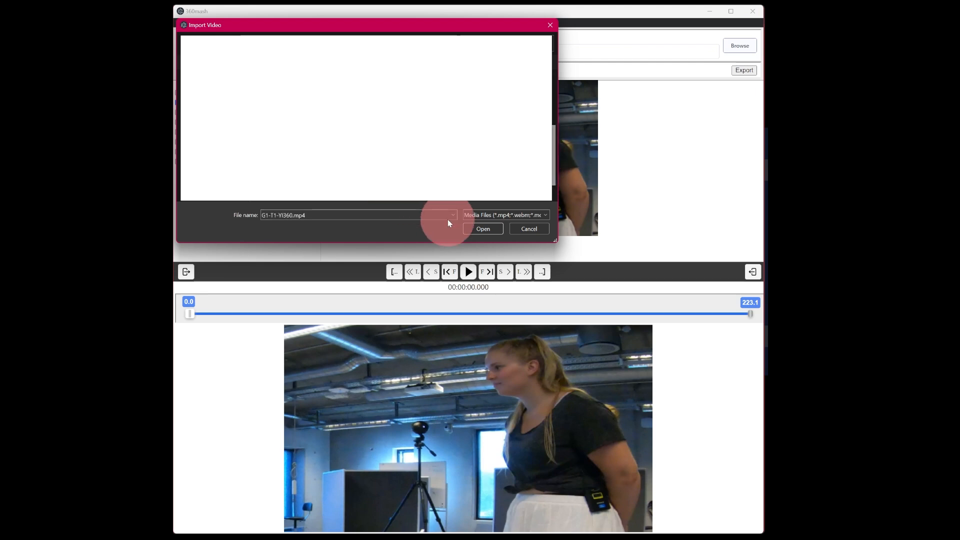
click(480, 230)
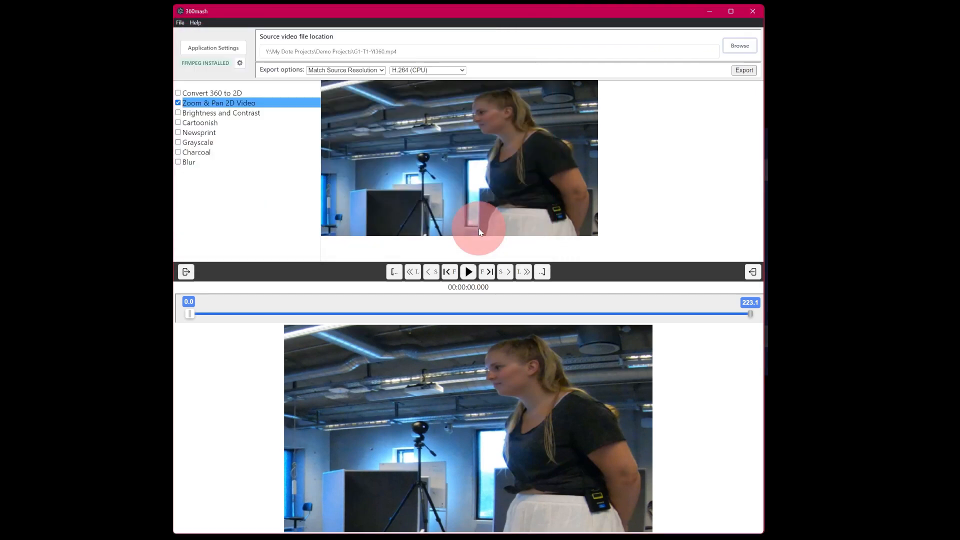
Try panning the new video, then disable the Zoom & Pan 2D Video option.
drag(424, 187, 653, 163)
scroll(527, 165, up, 4)
scroll(526, 165, down, 4)
drag(435, 161, 369, 160)
click(201, 103)
click(178, 103)
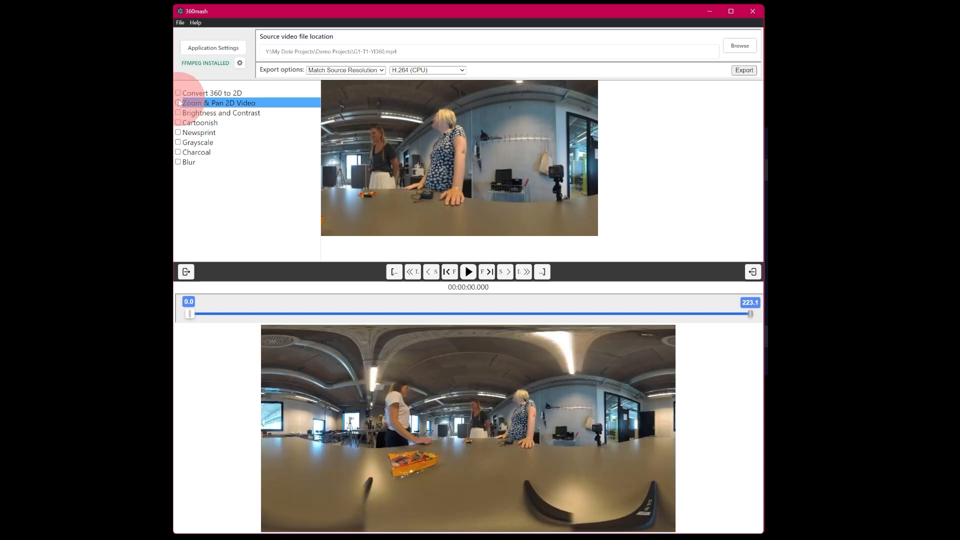
Enable Convert 360 to 2D, then zoom and pan the 2D view onto the three women at the table.
click(198, 93)
click(178, 93)
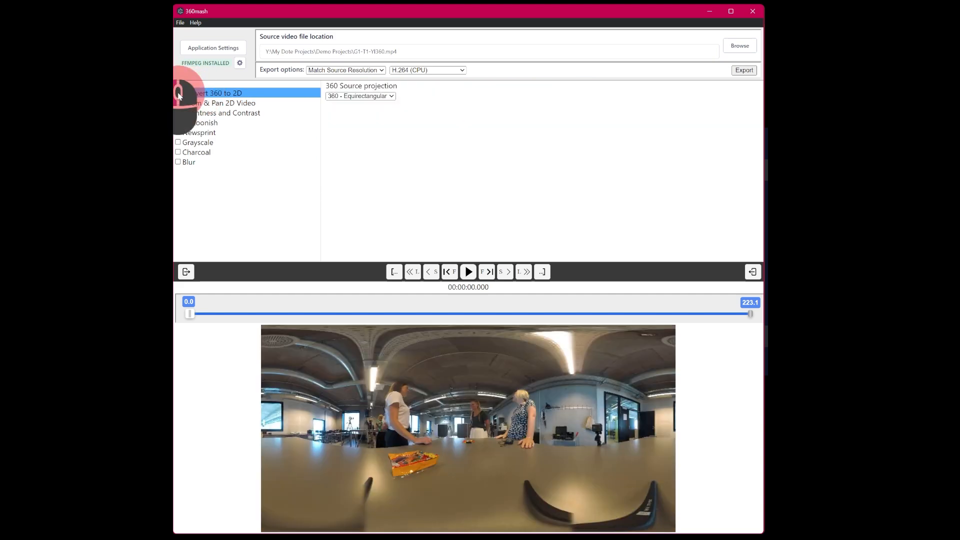
scroll(485, 180, up, 5)
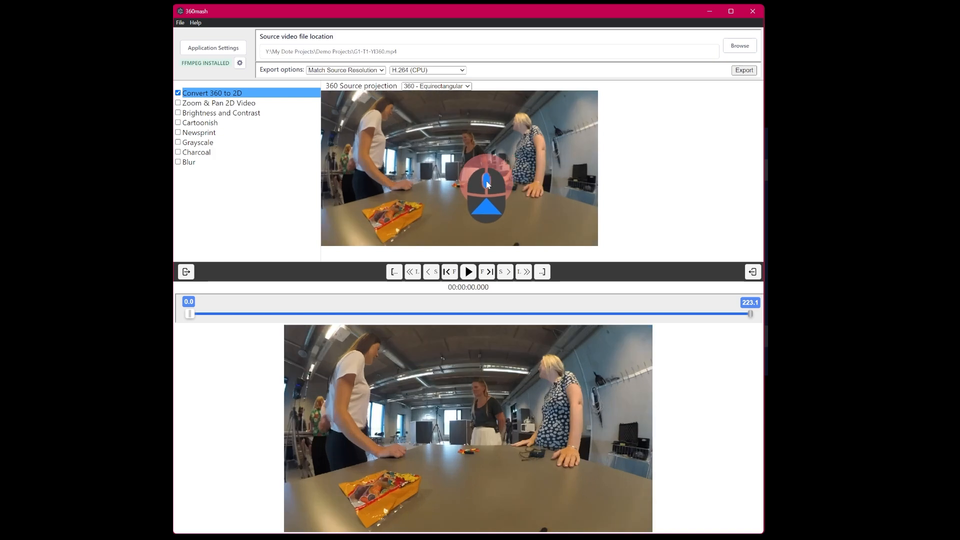
drag(448, 168, 270, 178)
drag(468, 160, 449, 171)
scroll(451, 151, down, 5)
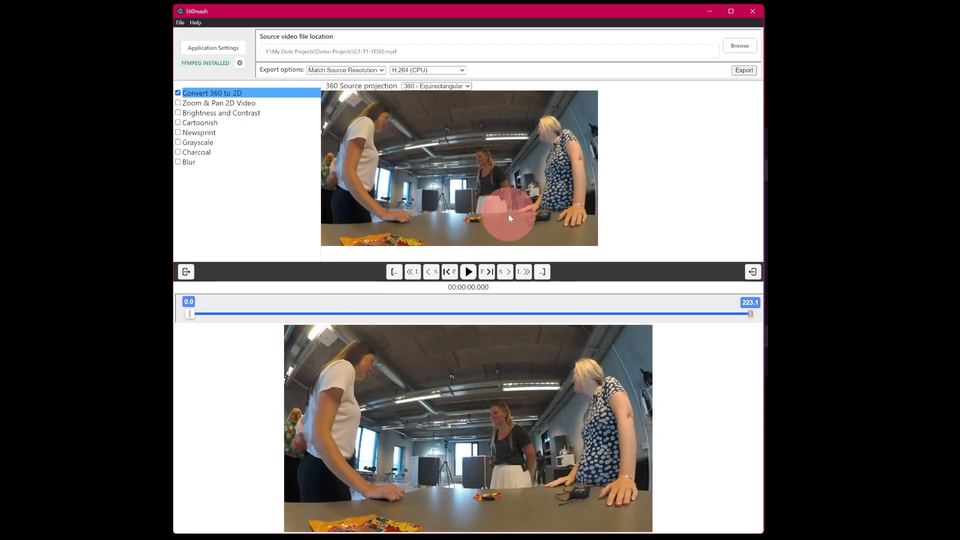
Toggle Convert 360 to 2D off and on to compare, and fine-tune the view angle slightly.
click(178, 93)
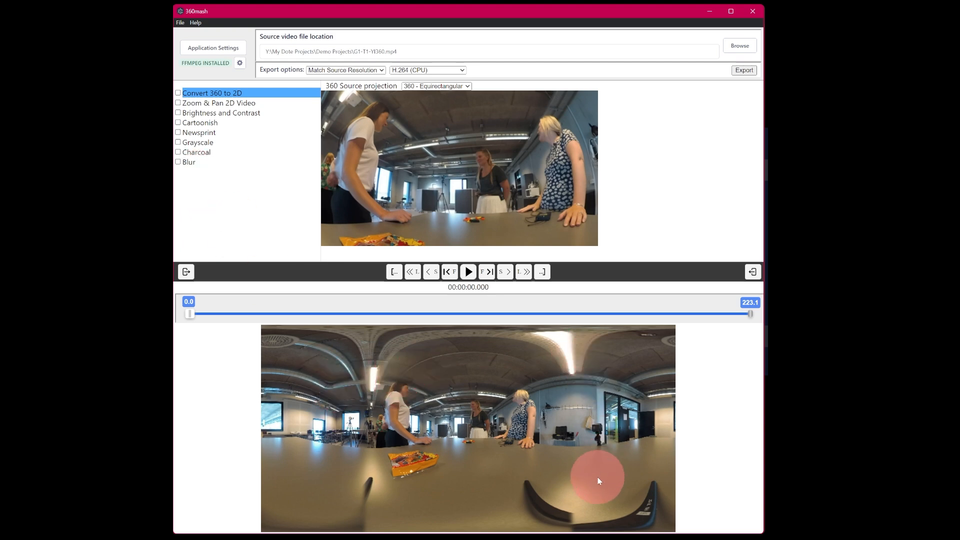
click(178, 94)
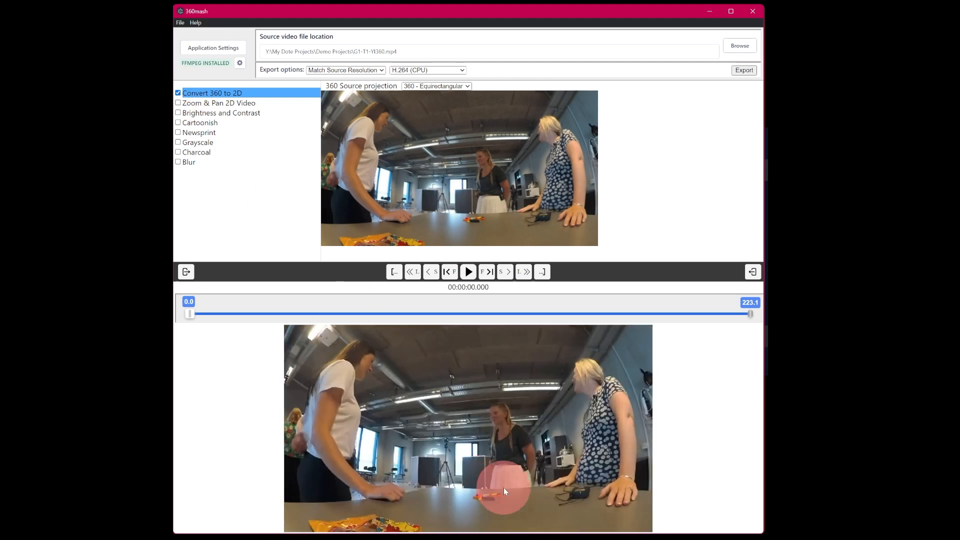
mouse_move(452, 159)
mouse_down()
mouse_move(463, 157)
mouse_move(454, 162)
mouse_up()
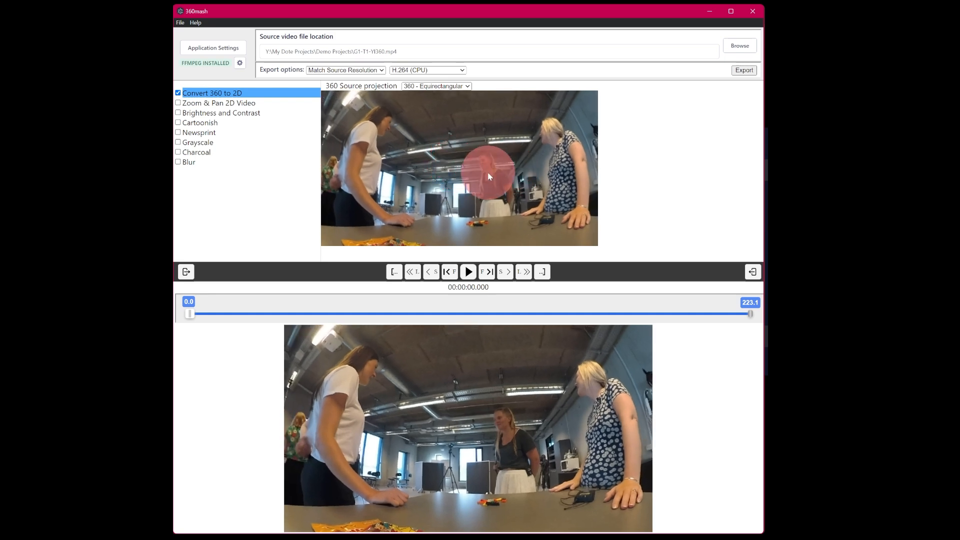
drag(489, 178, 489, 185)
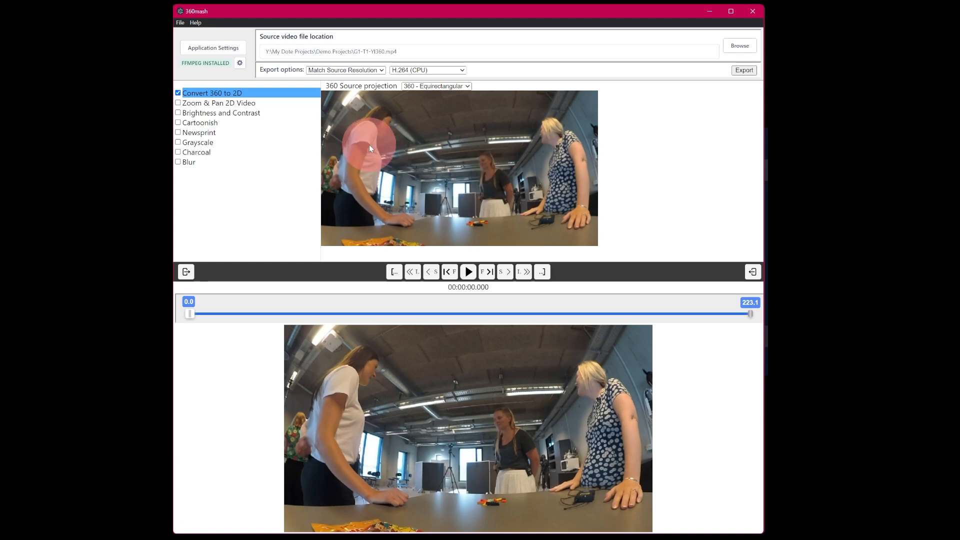
Play the video, jump to about 14.8 s on the timeline, and pause playback.
click(468, 273)
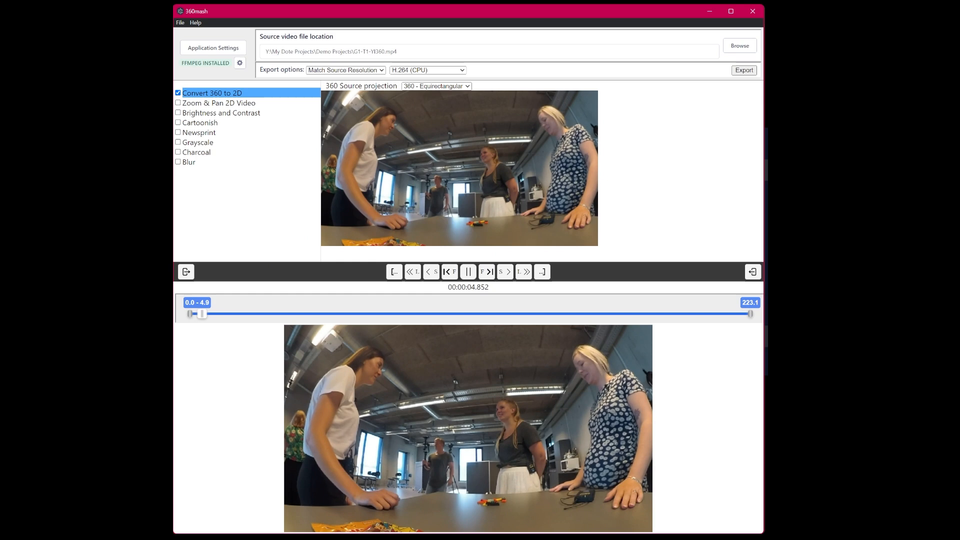
click(214, 314)
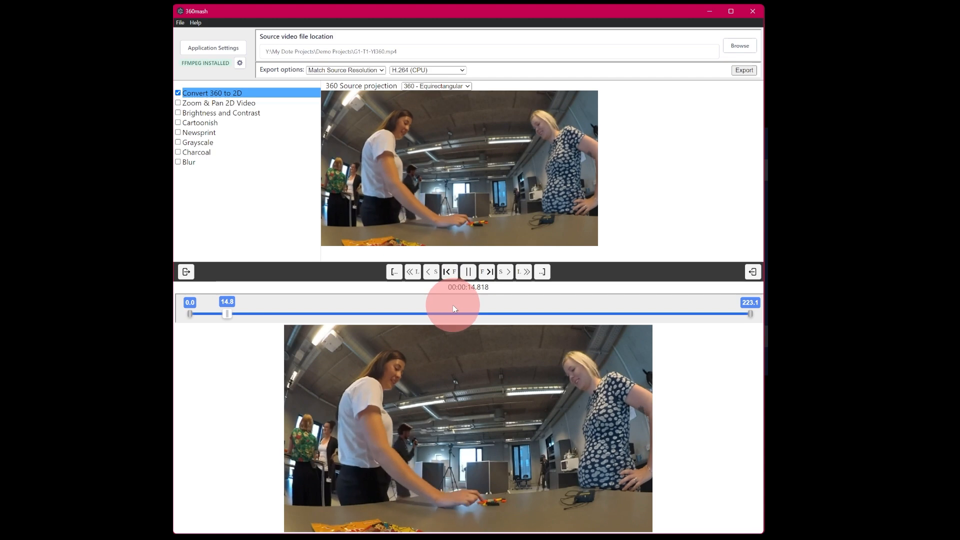
click(469, 272)
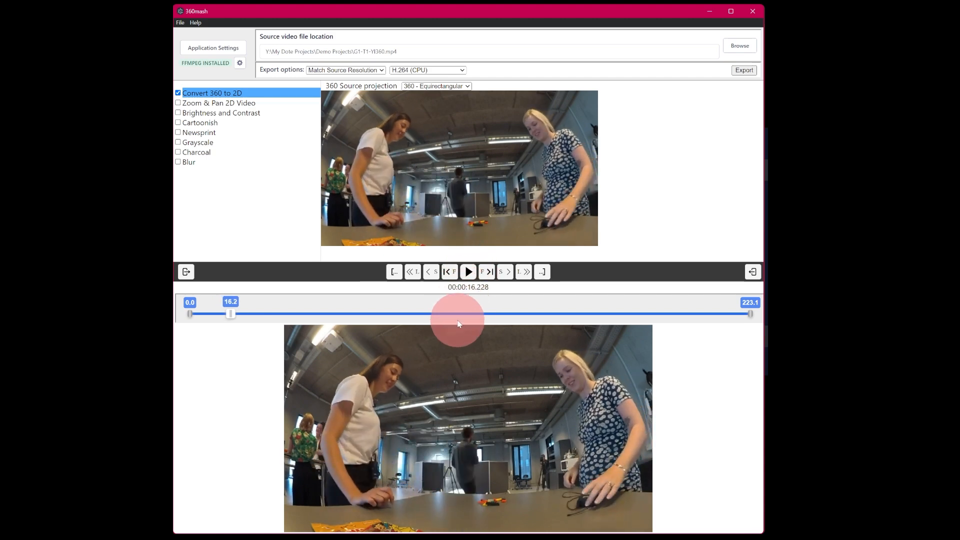
Step through the video frame by frame and by larger jumps using the playback navigation controls.
click(488, 273)
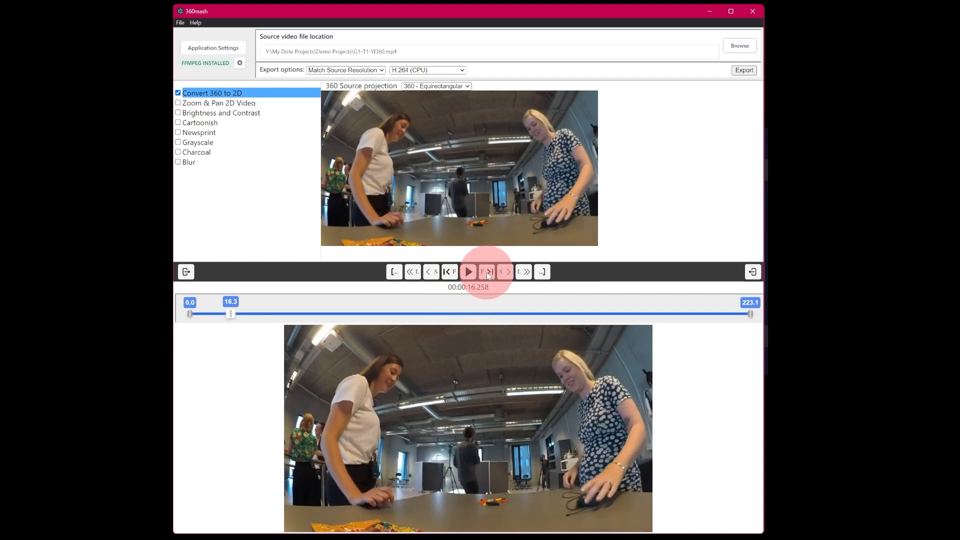
click(488, 272)
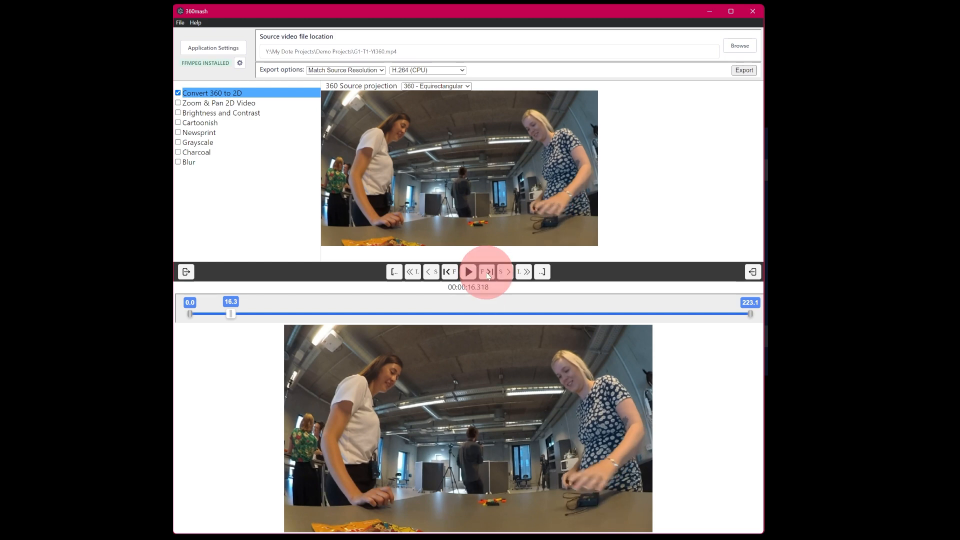
click(457, 272)
click(453, 274)
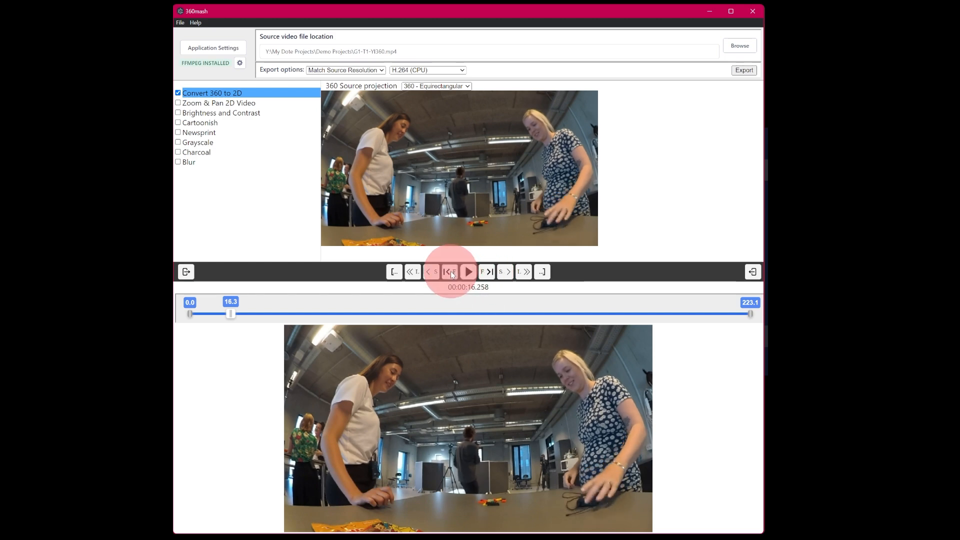
click(507, 272)
click(507, 272)
click(522, 272)
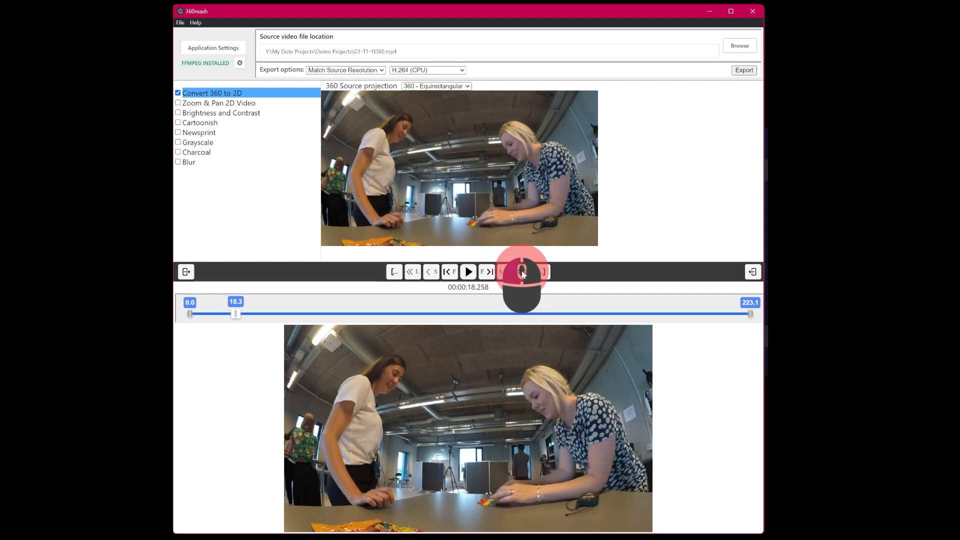
click(522, 274)
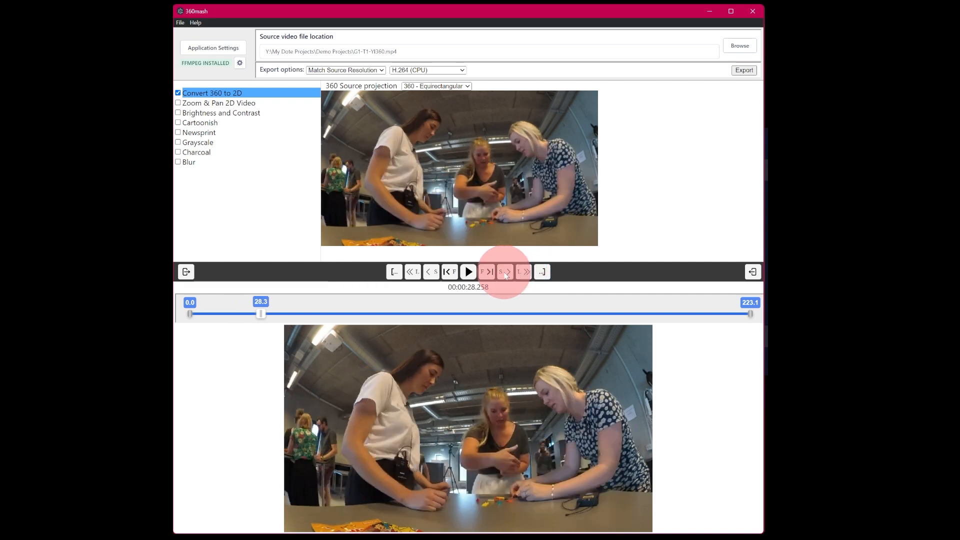
Step backward through the video in small and large jumps with the playback navigation controls.
click(433, 273)
click(434, 274)
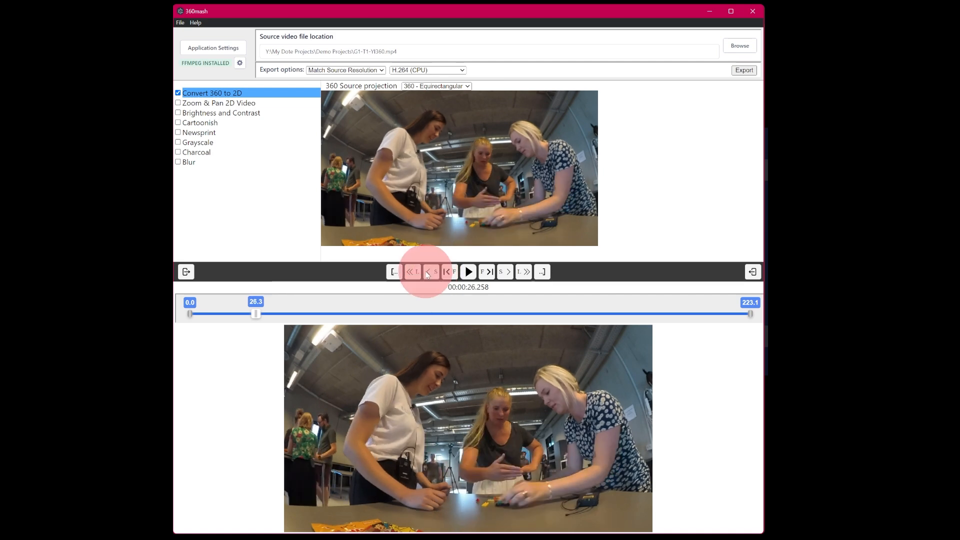
click(411, 273)
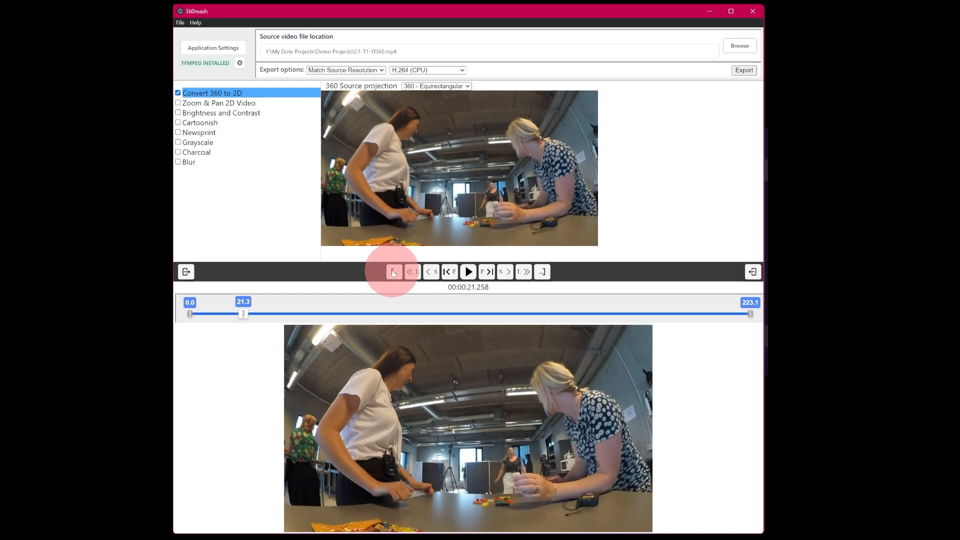
click(546, 278)
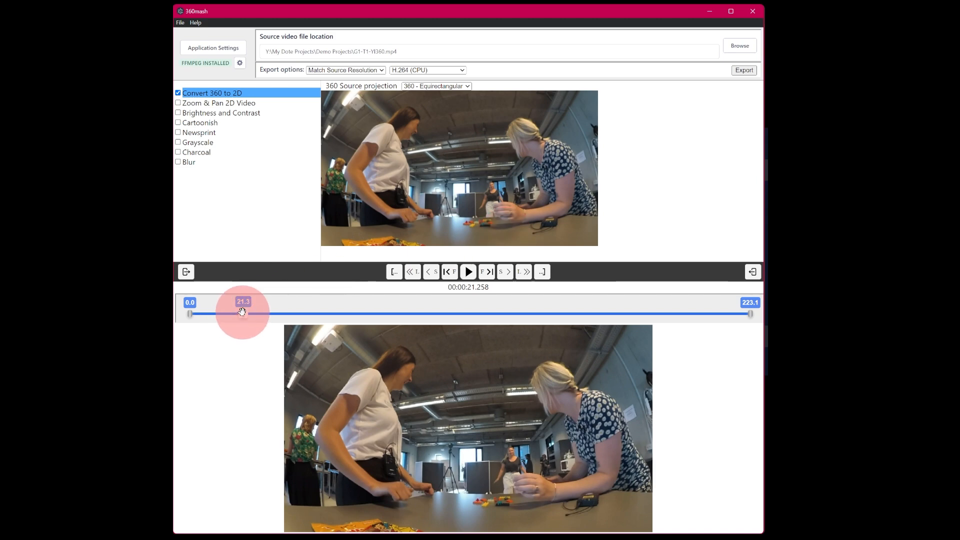
Move the playhead to about 84.2 s on the timeline and step frame by frame around that point.
drag(243, 311, 401, 317)
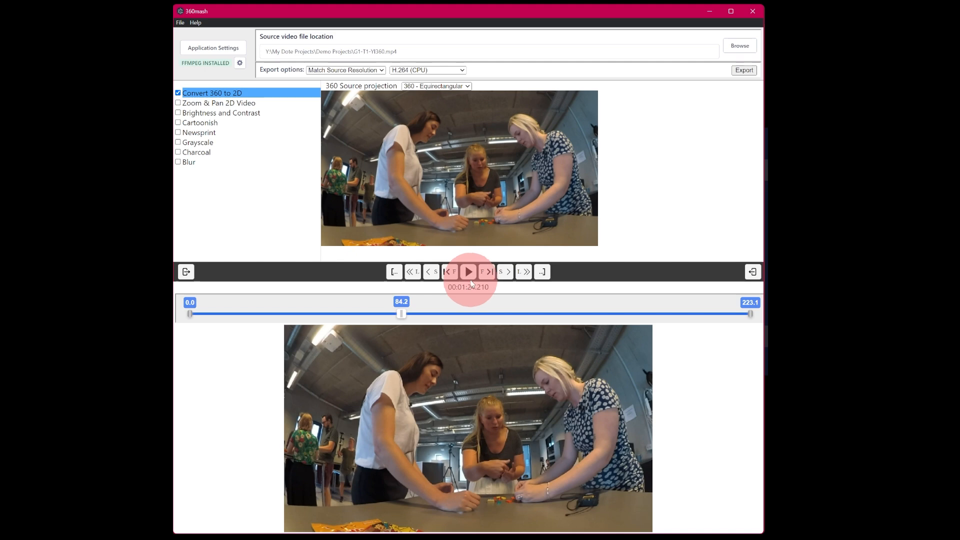
click(488, 273)
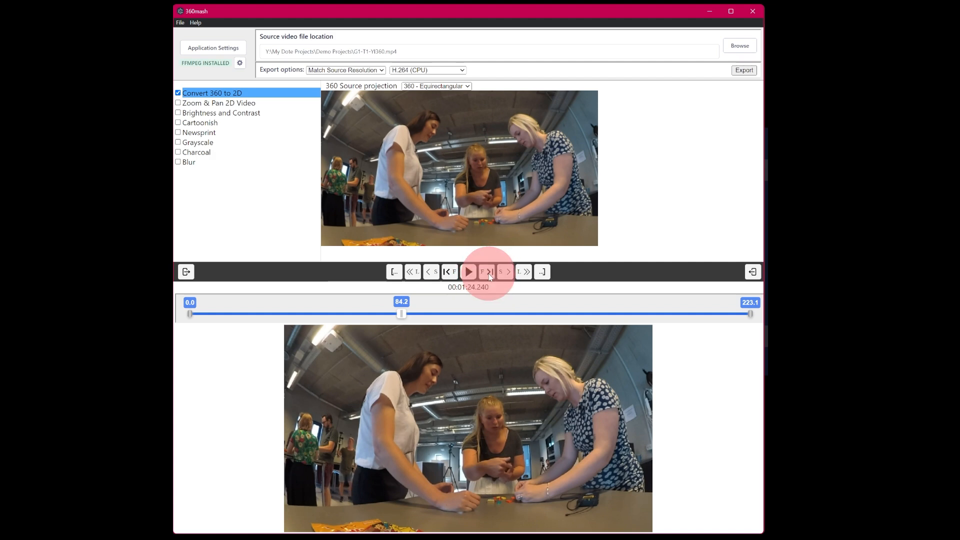
click(489, 275)
click(402, 303)
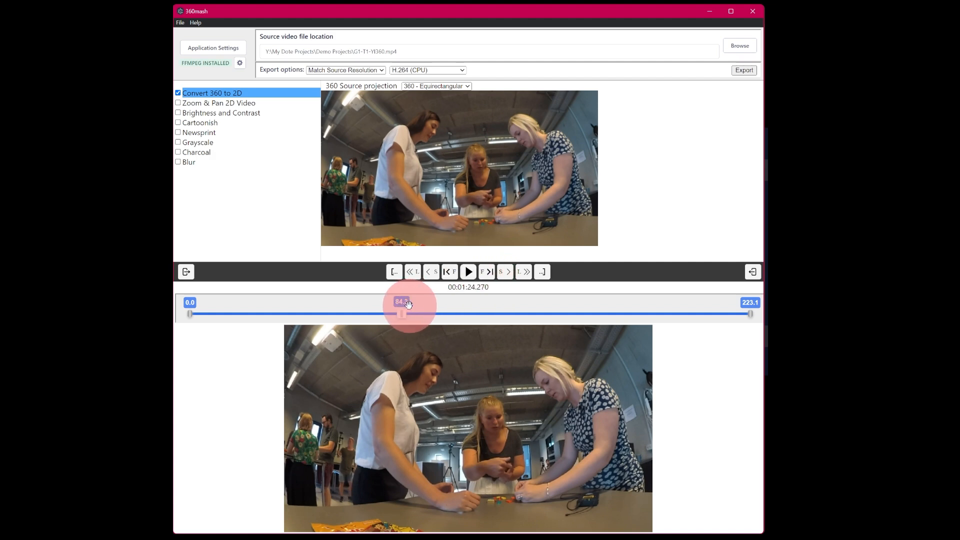
click(450, 271)
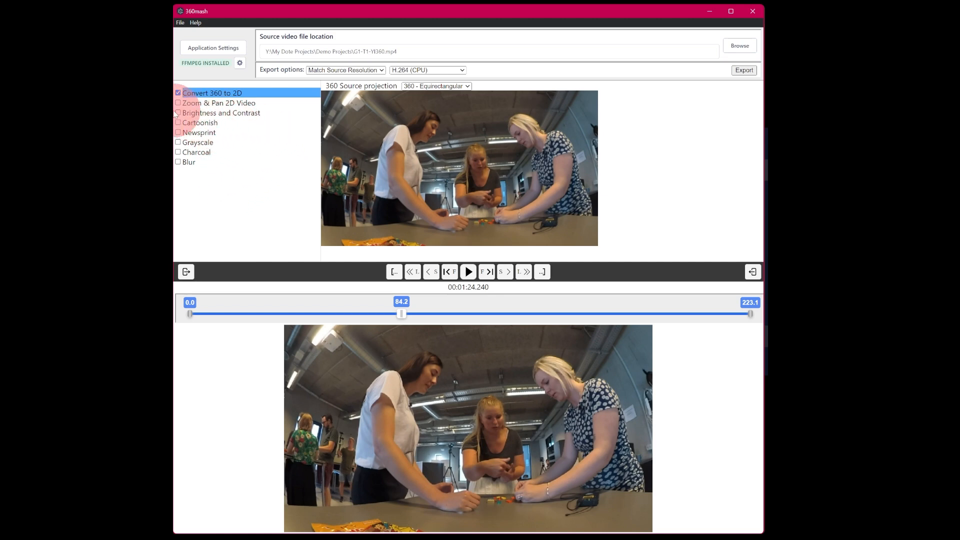
Try the Brightness and Contrast effect with brightness about 0.215 and contrast about 1.192, then switch it off.
click(197, 113)
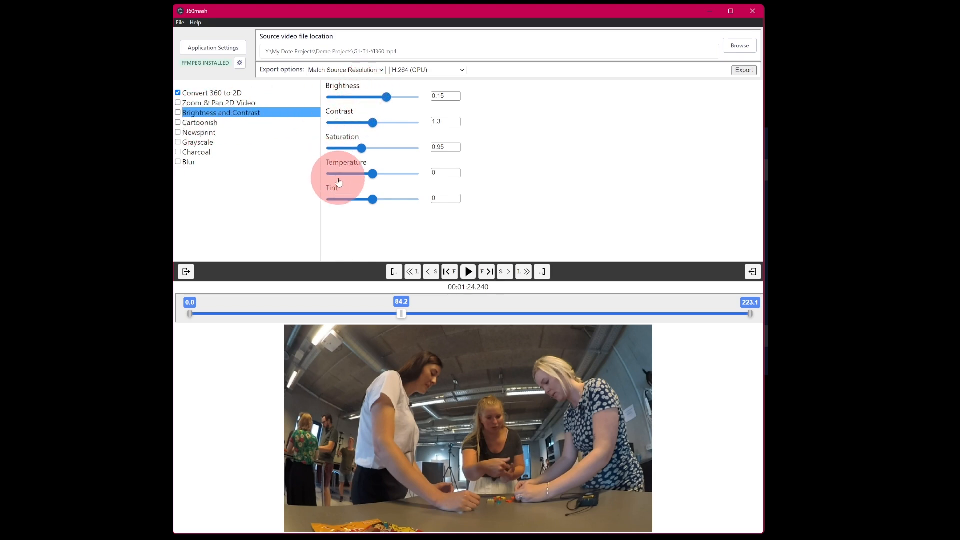
click(178, 113)
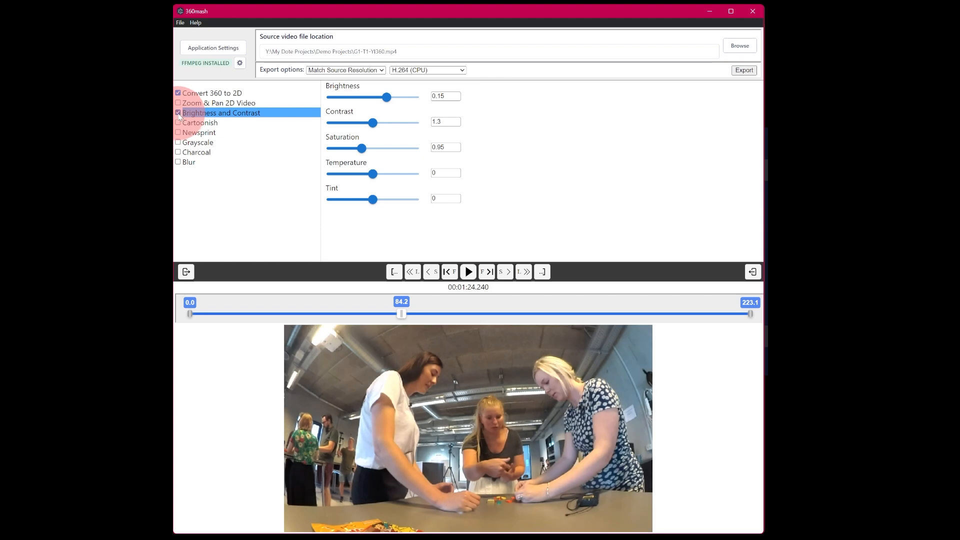
click(178, 113)
click(178, 113)
drag(388, 97, 369, 122)
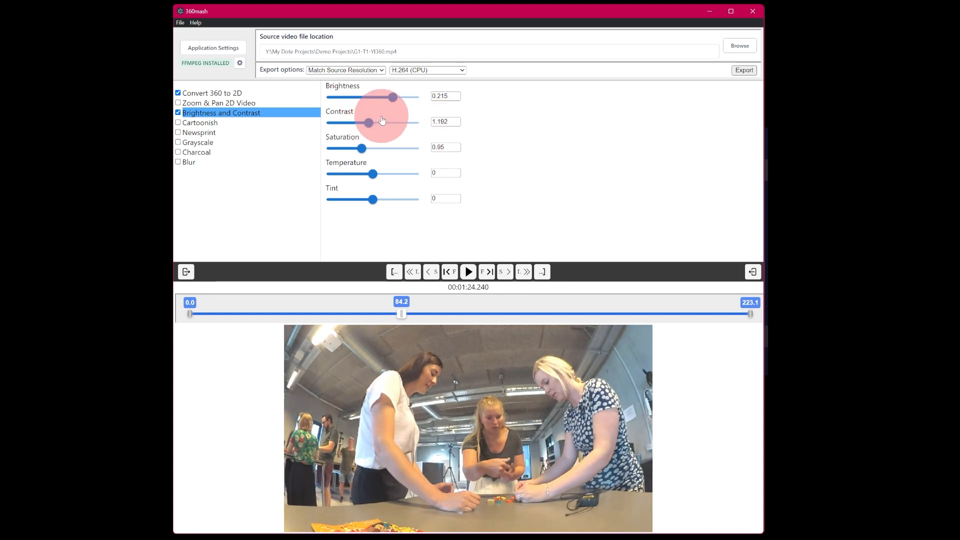
click(178, 113)
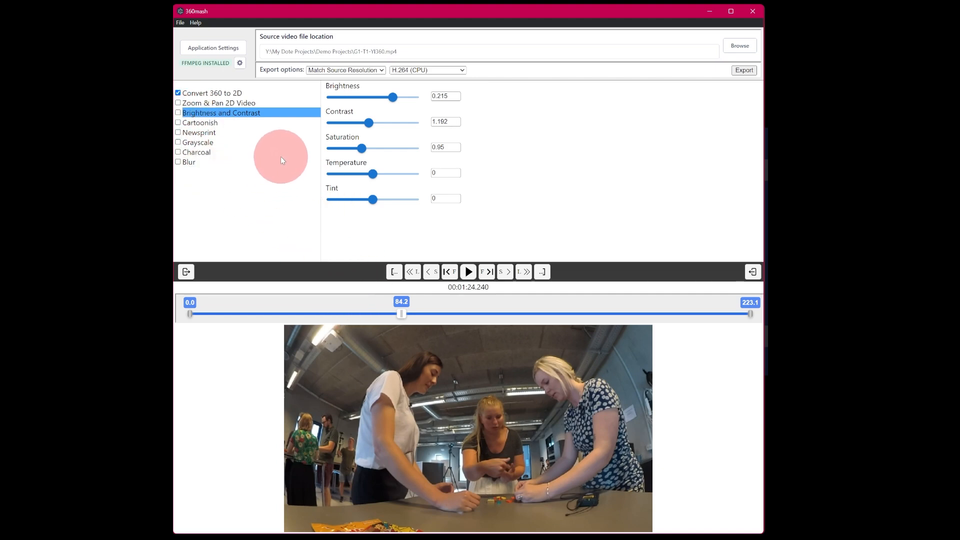
Enable the Cartoonish effect and set outline intensity about 0.945, color count about 3.987 and brightness count about 12.14.
click(203, 123)
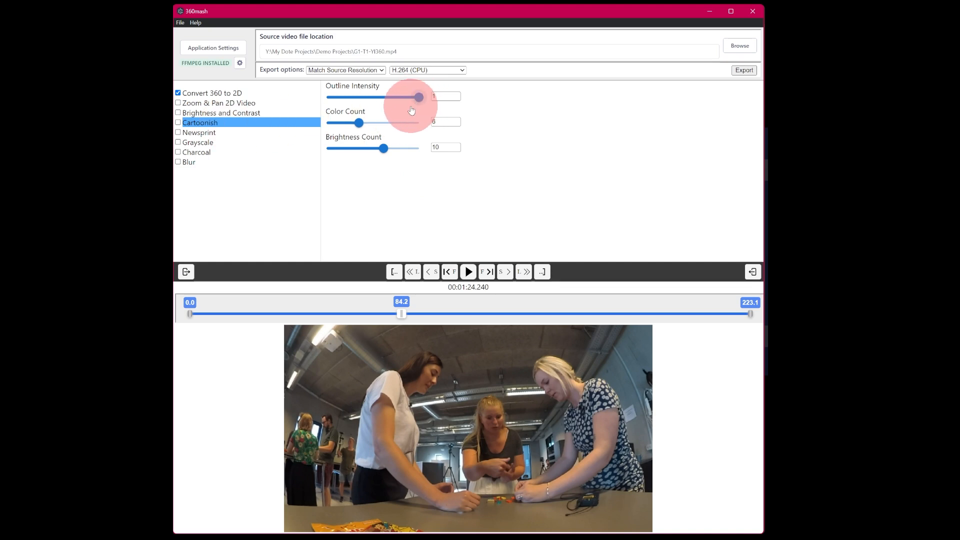
click(179, 123)
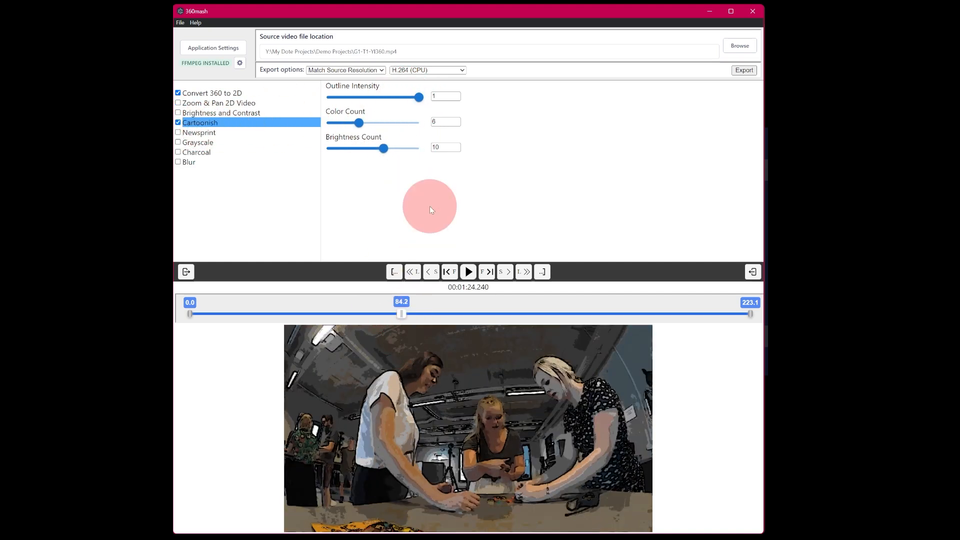
mouse_move(418, 100)
mouse_down()
mouse_move(321, 96)
mouse_move(414, 97)
mouse_up()
drag(355, 125, 398, 150)
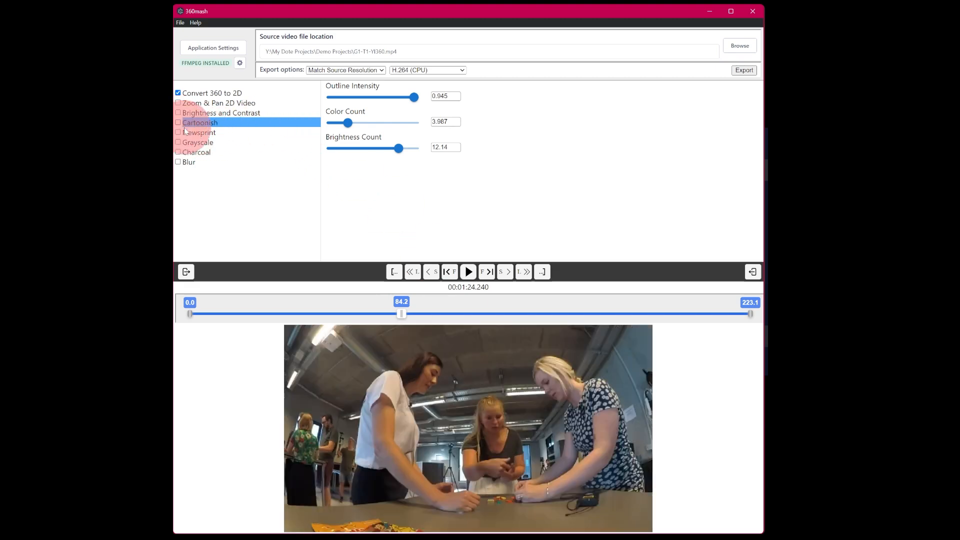
Preview the Newsprint and Grayscale effects by switching each one on and off.
click(183, 133)
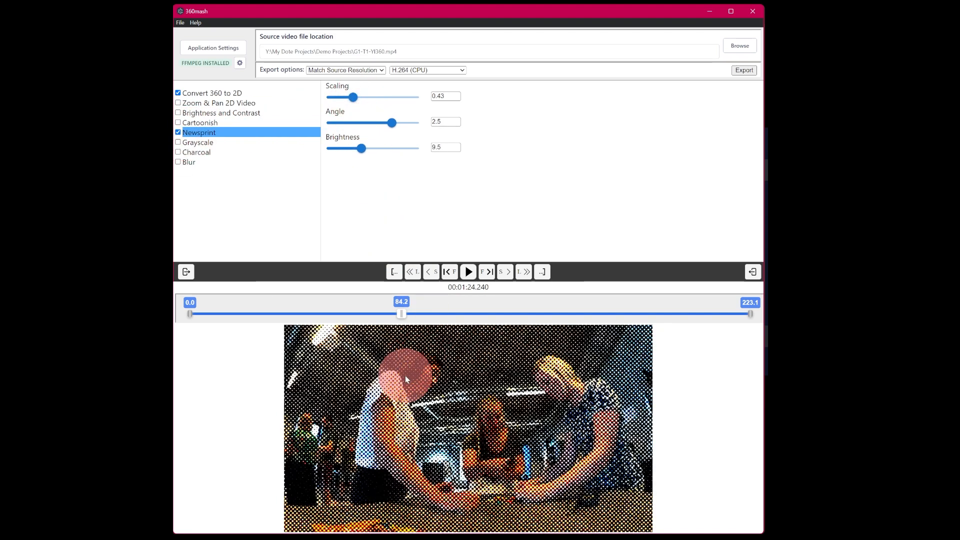
click(178, 133)
click(188, 146)
click(178, 143)
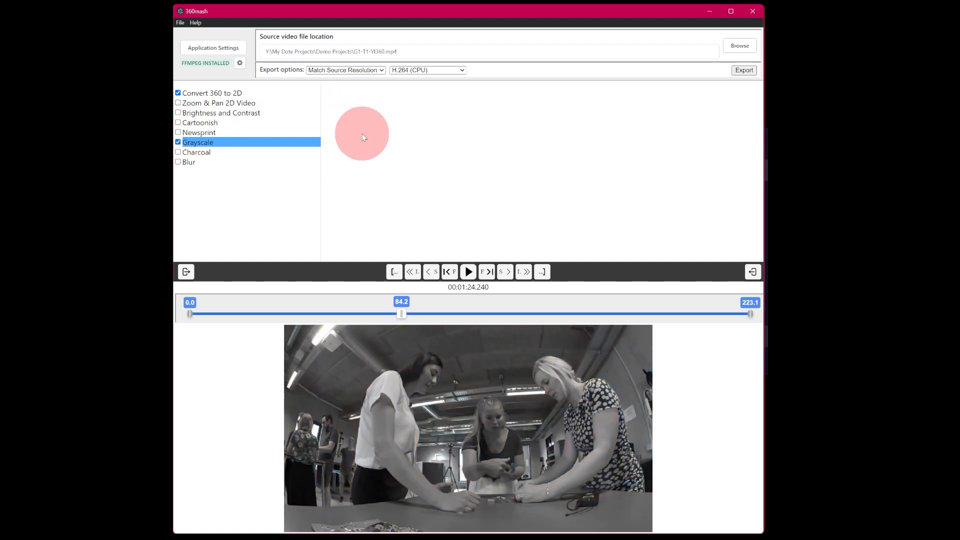
click(178, 142)
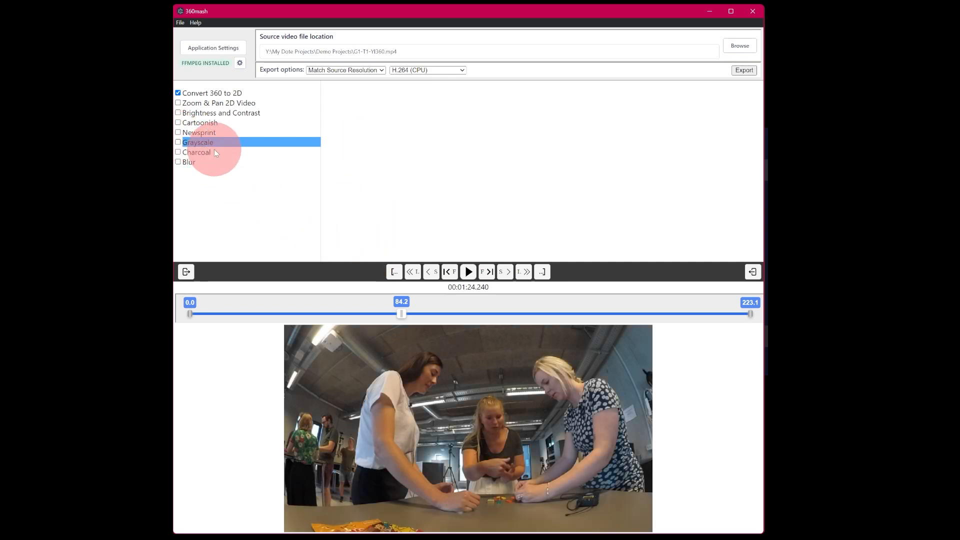
Apply the Charcoal effect with intensity about 1.4365 and Inverse enabled, then switch Charcoal off.
click(199, 153)
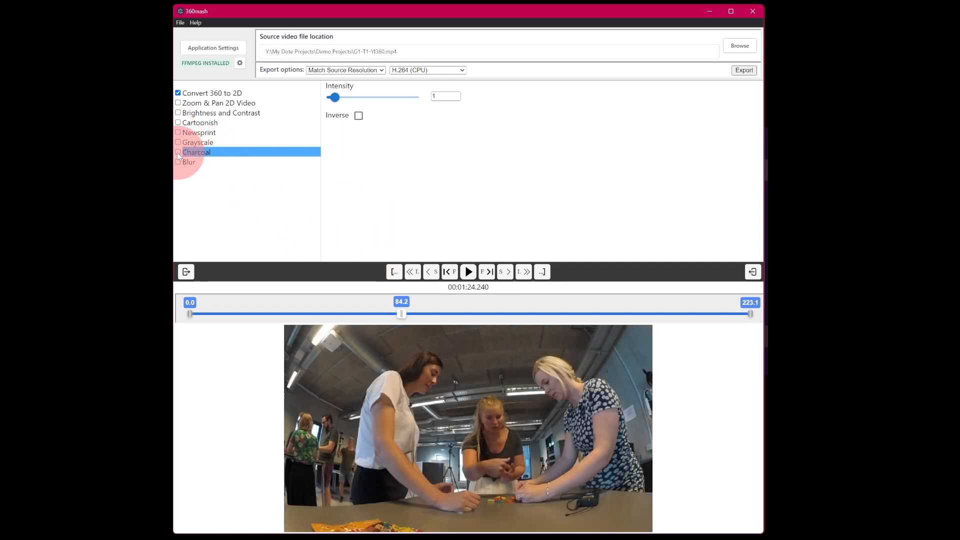
click(178, 153)
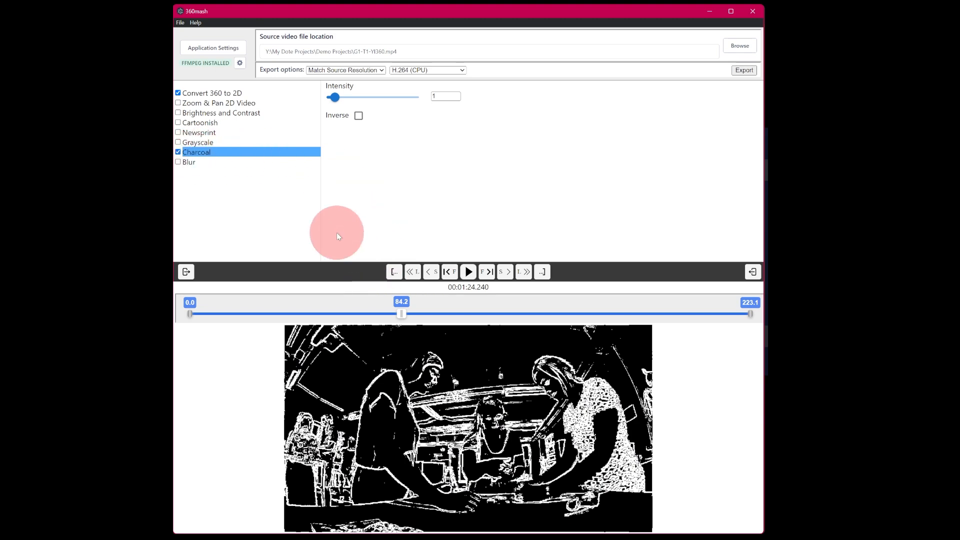
mouse_move(334, 98)
mouse_down()
mouse_move(386, 98)
mouse_move(338, 97)
mouse_up()
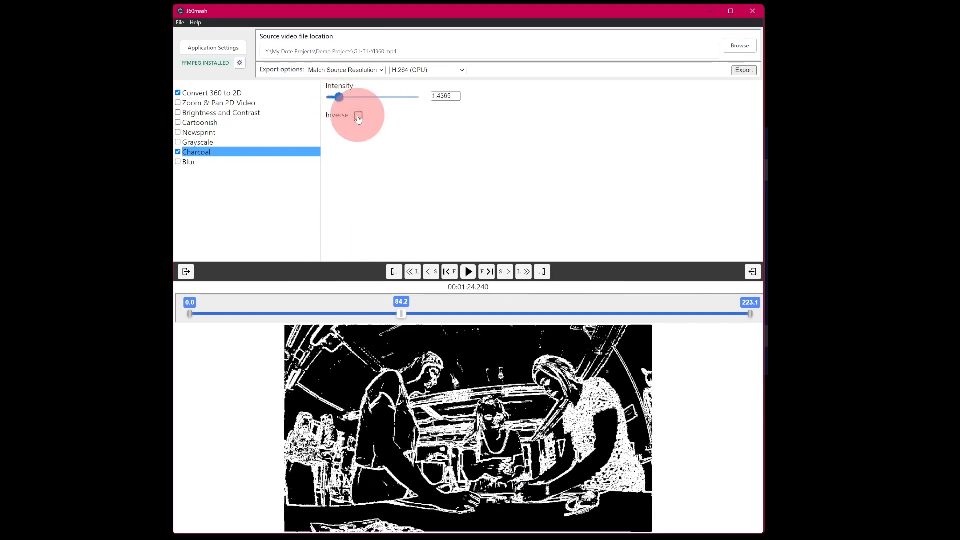
click(359, 116)
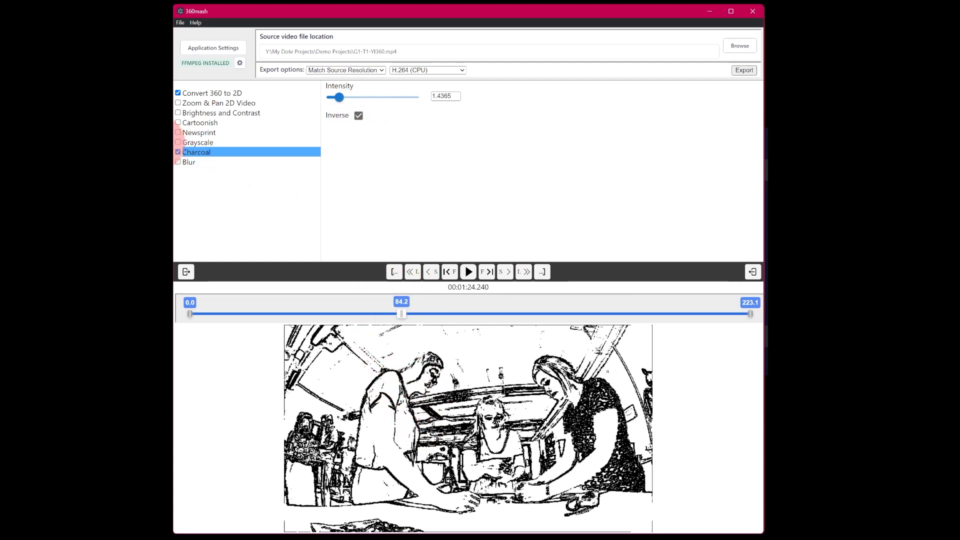
click(178, 153)
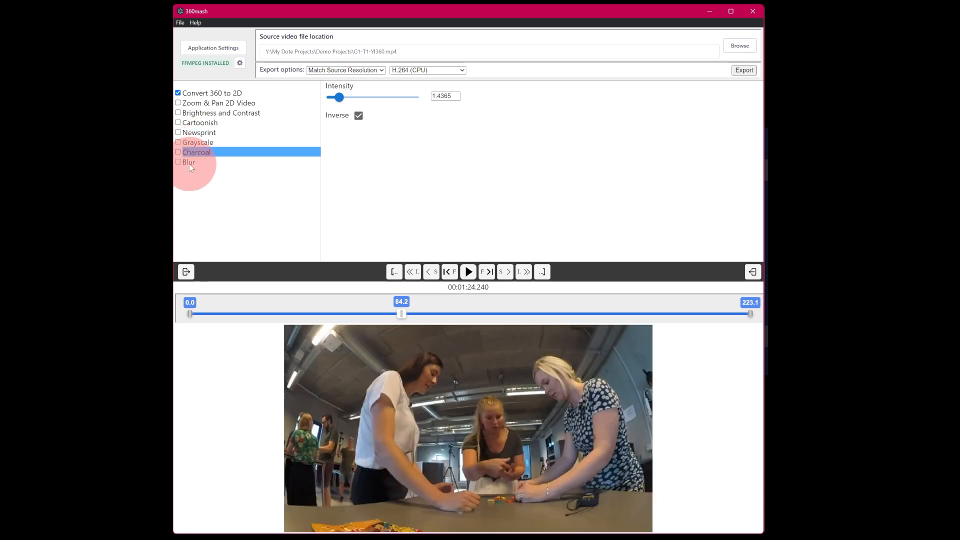
Enable the Blur effect and set its intensity to about 2.2 and radius to about 3.26.
click(191, 166)
click(194, 165)
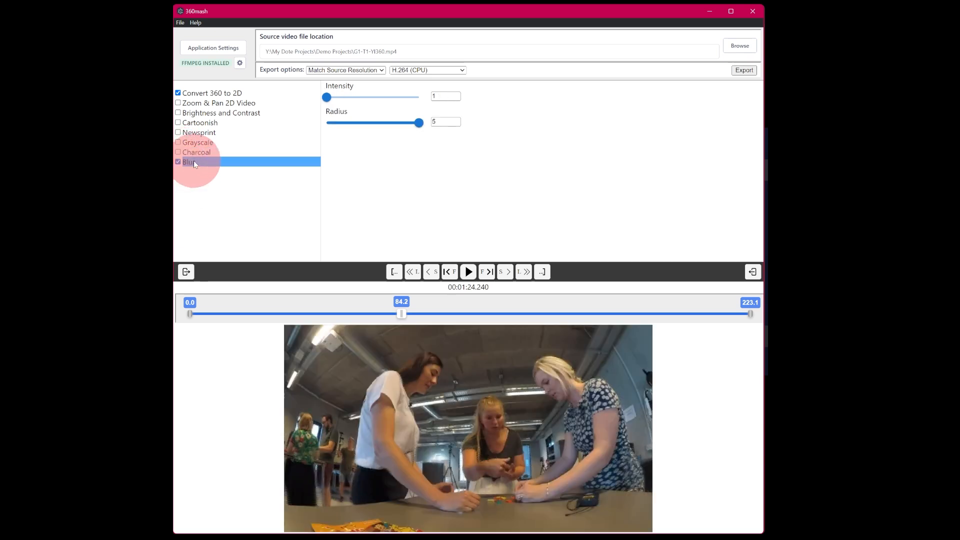
drag(328, 97, 365, 101)
drag(419, 122, 397, 129)
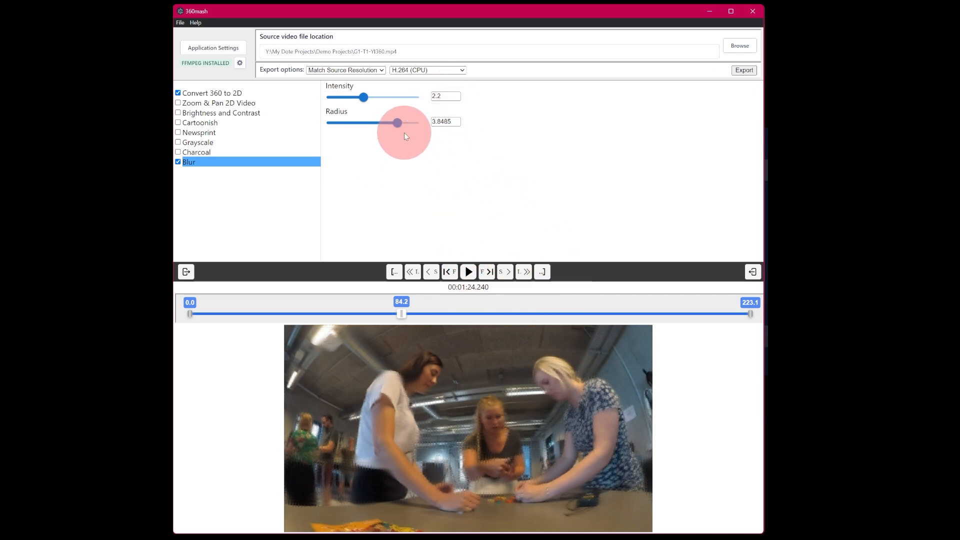
drag(398, 123, 375, 123)
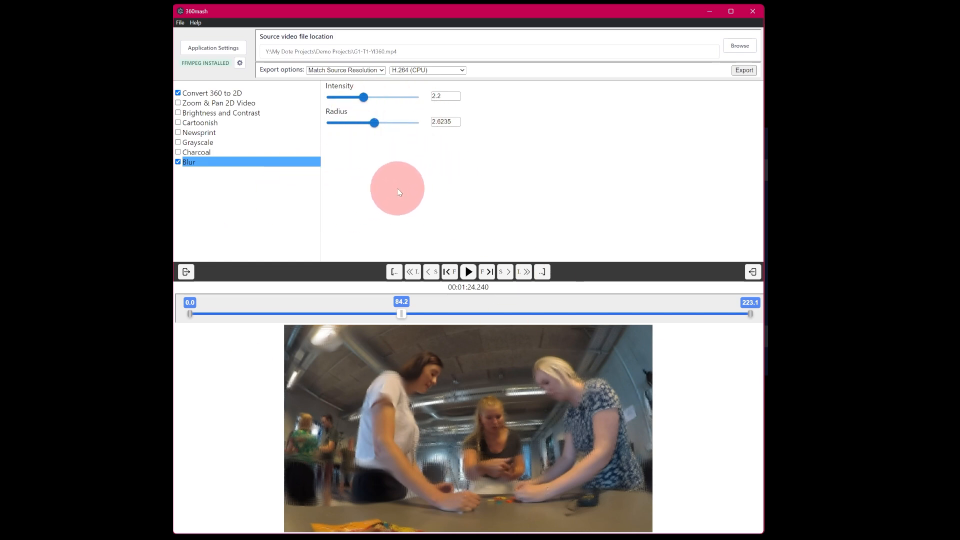
drag(375, 128, 386, 126)
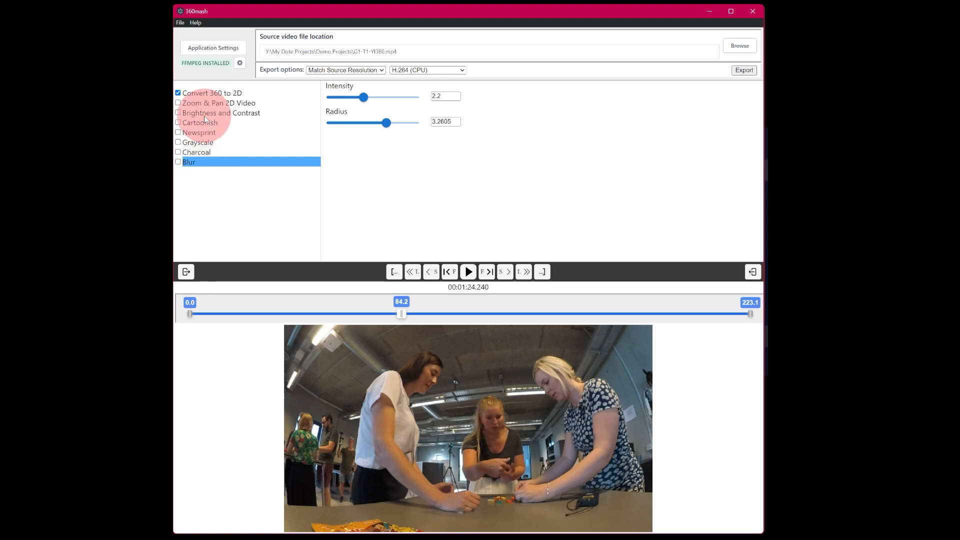
Enable Brightness and Contrast, Cartoonish, Newsprint, Grayscale, Blur and Charcoal effects together.
click(178, 113)
click(178, 122)
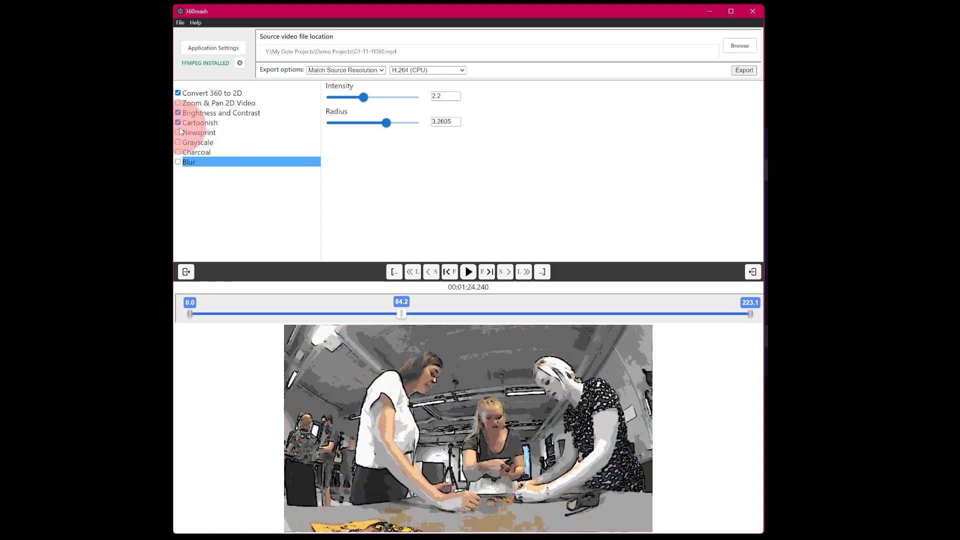
click(178, 132)
click(178, 142)
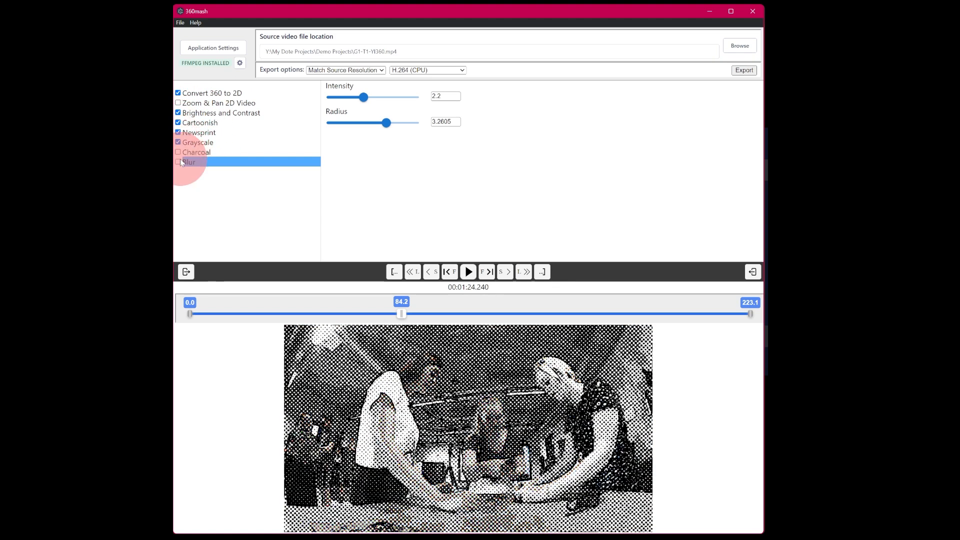
click(178, 162)
click(178, 152)
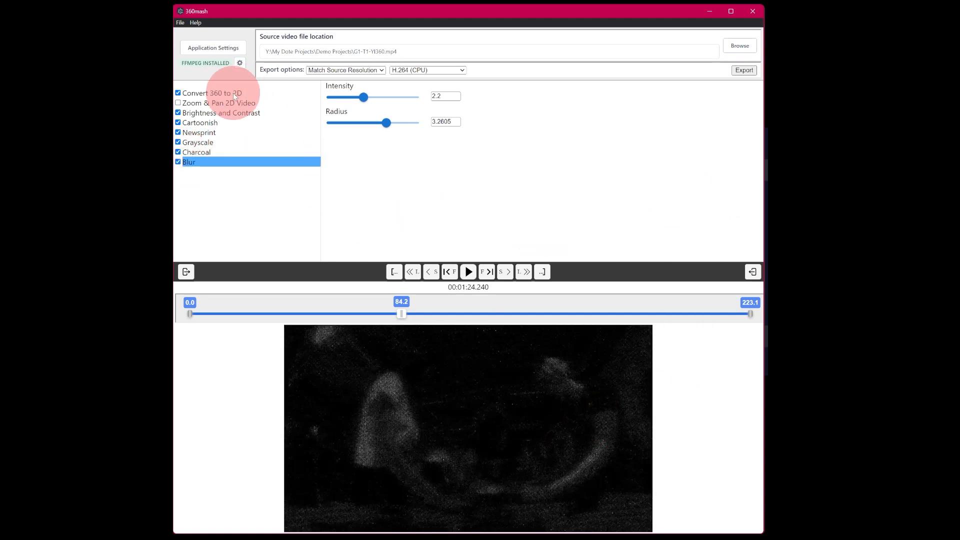
Disable the Blur, Grayscale, Newsprint, and Brightness and Contrast effects, keeping Cartoonish and Charcoal on.
click(178, 162)
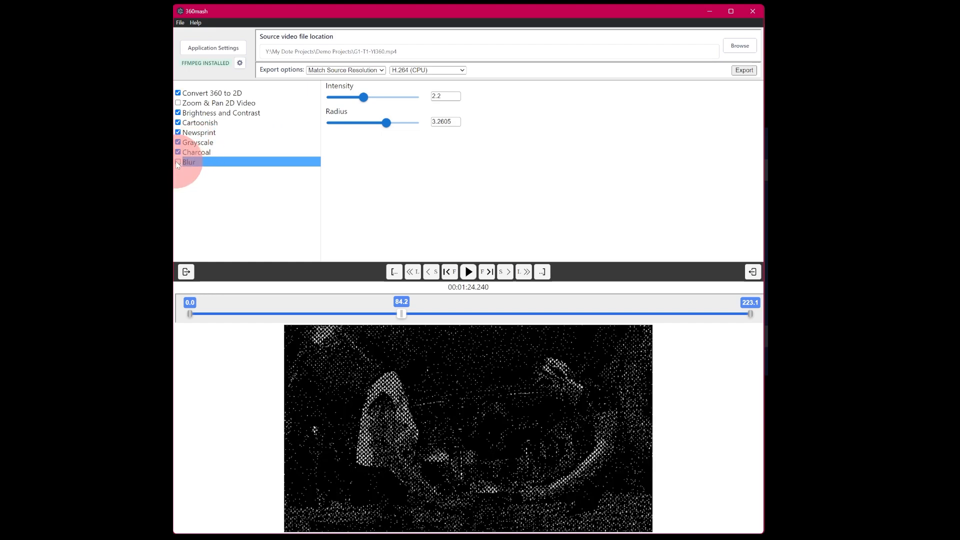
click(177, 162)
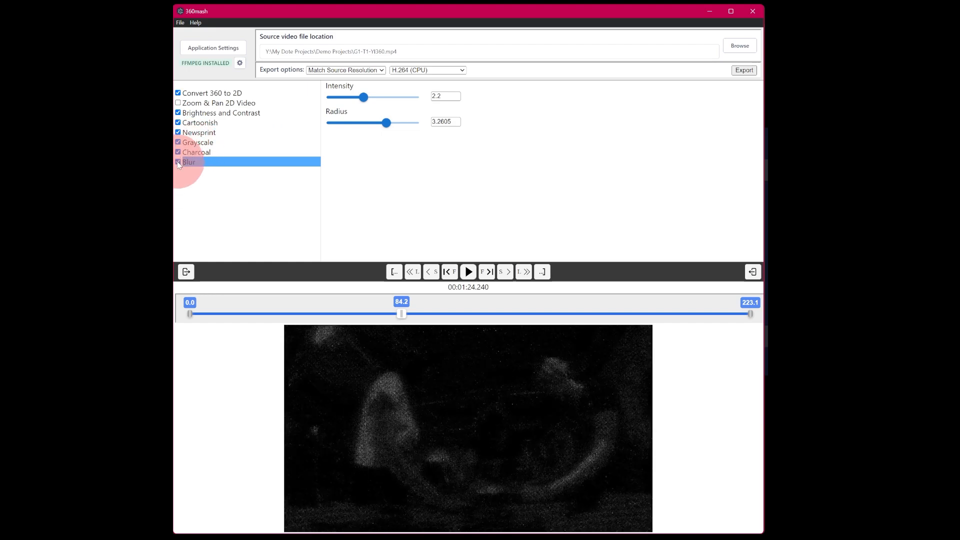
click(177, 162)
click(177, 143)
click(178, 134)
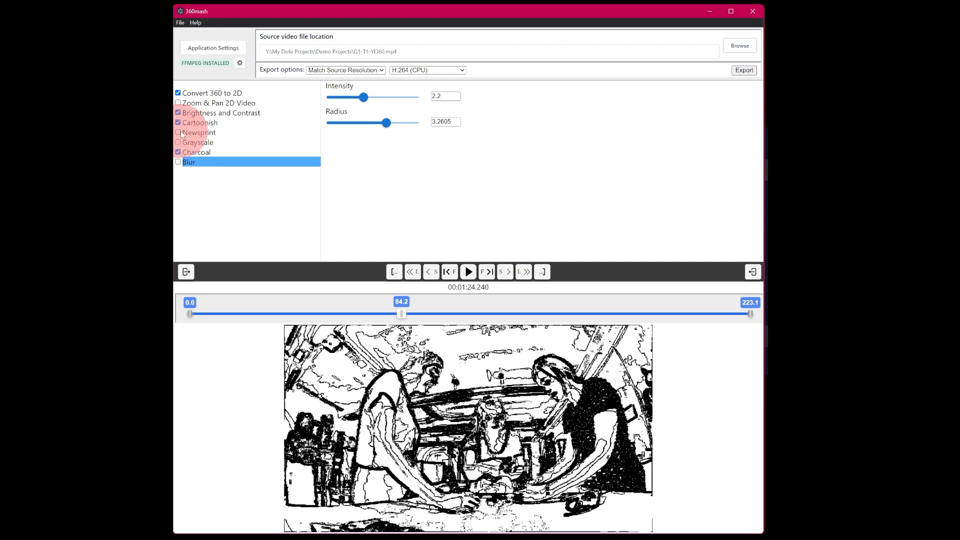
click(178, 115)
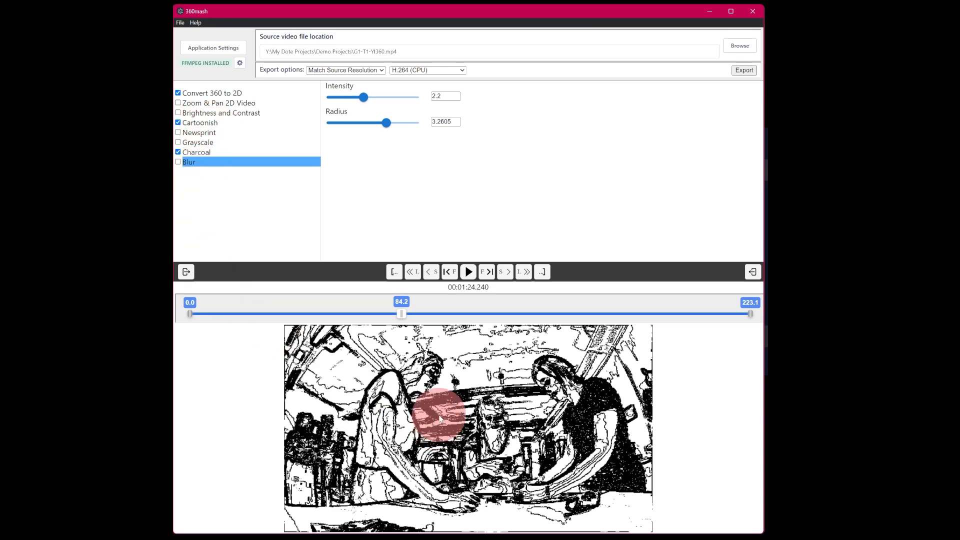
Move Charcoal above Cartoonish in the effect order and enable Blur again.
drag(199, 151, 215, 119)
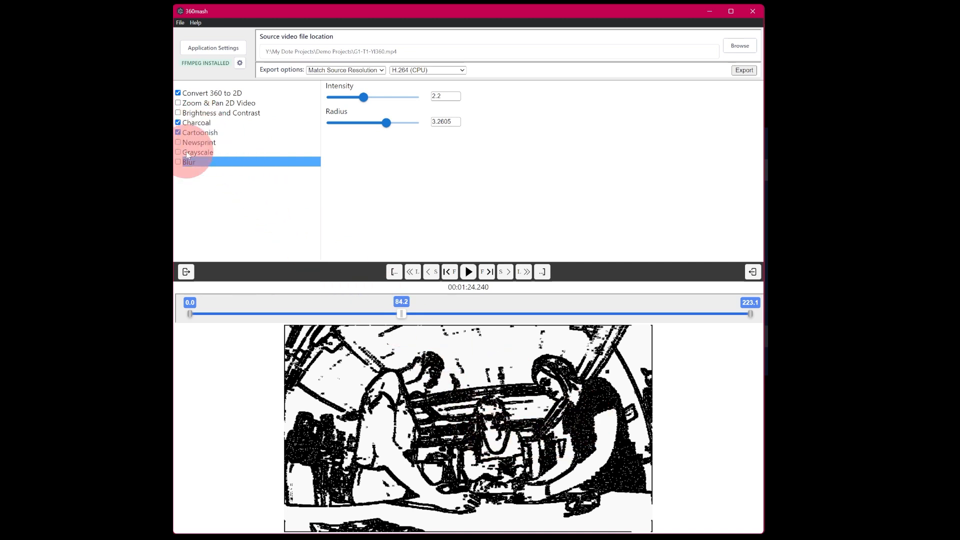
click(177, 162)
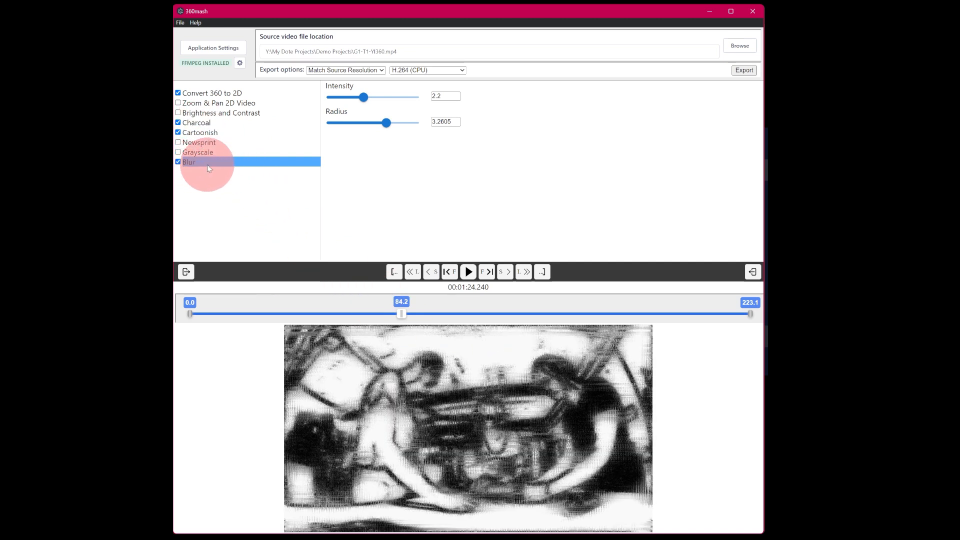
Move Charcoal below Grayscale so it sits just above Blur in the effect order.
mouse_move(195, 162)
mouse_down()
mouse_move(210, 123)
mouse_move(218, 125)
mouse_move(200, 123)
mouse_move(200, 140)
mouse_move(225, 140)
mouse_move(203, 124)
mouse_move(208, 156)
mouse_move(197, 122)
mouse_move(197, 135)
mouse_move(185, 131)
mouse_move(208, 150)
mouse_move(200, 171)
mouse_up()
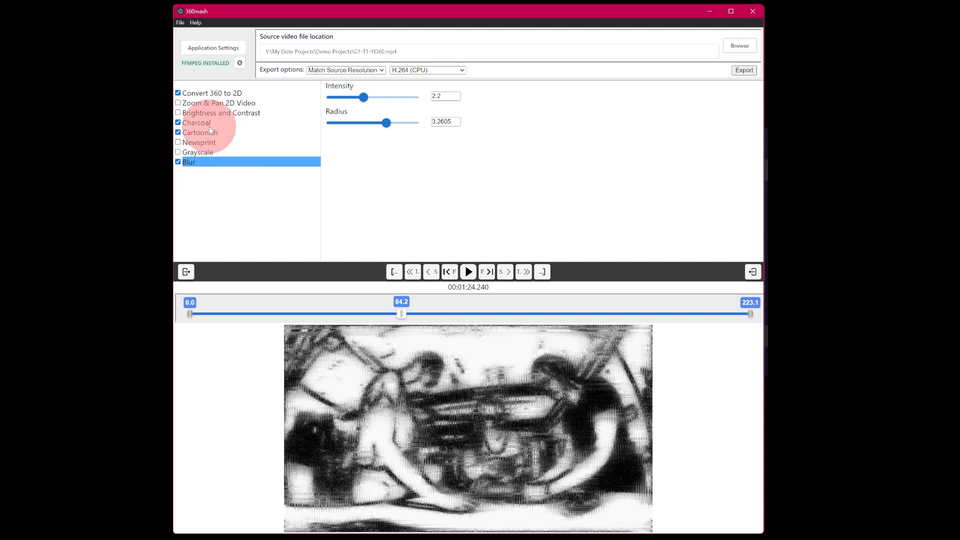
drag(204, 122, 212, 156)
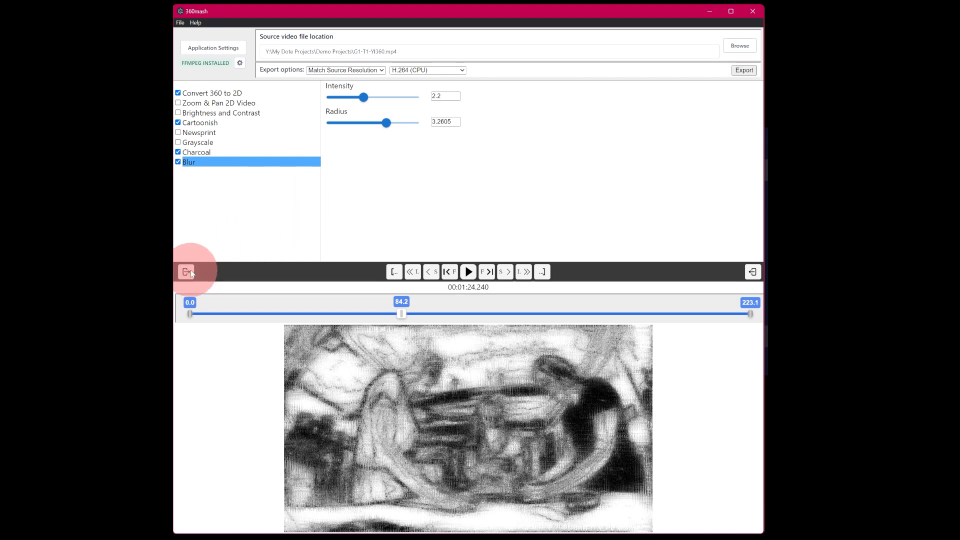
Disable the Cartoonish, Charcoal and Blur effects.
click(178, 122)
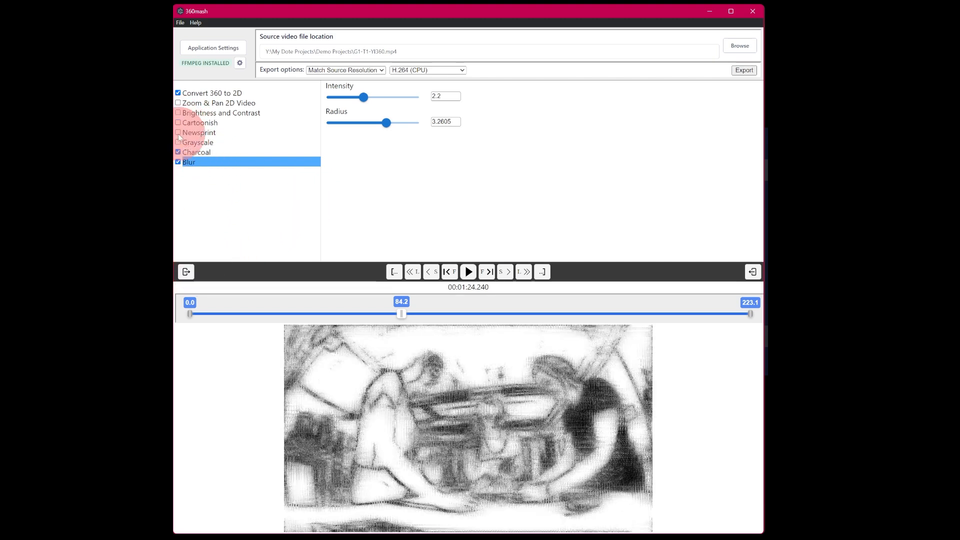
click(178, 152)
click(178, 162)
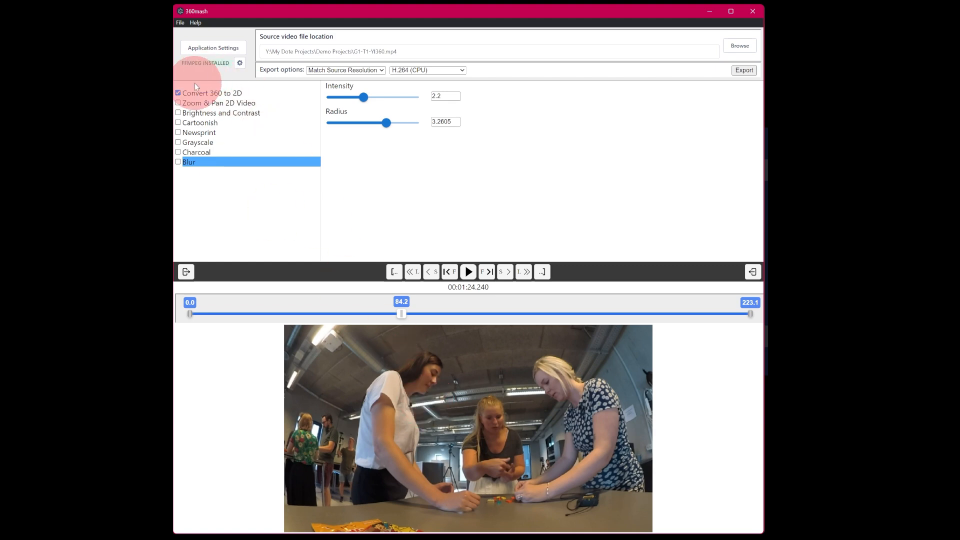
Compare Charcoal on the unconverted 360 view by toggling Convert 360 to 2D and Charcoal, ending with Convert 360 to 2D and Cartoonish enabled.
click(177, 94)
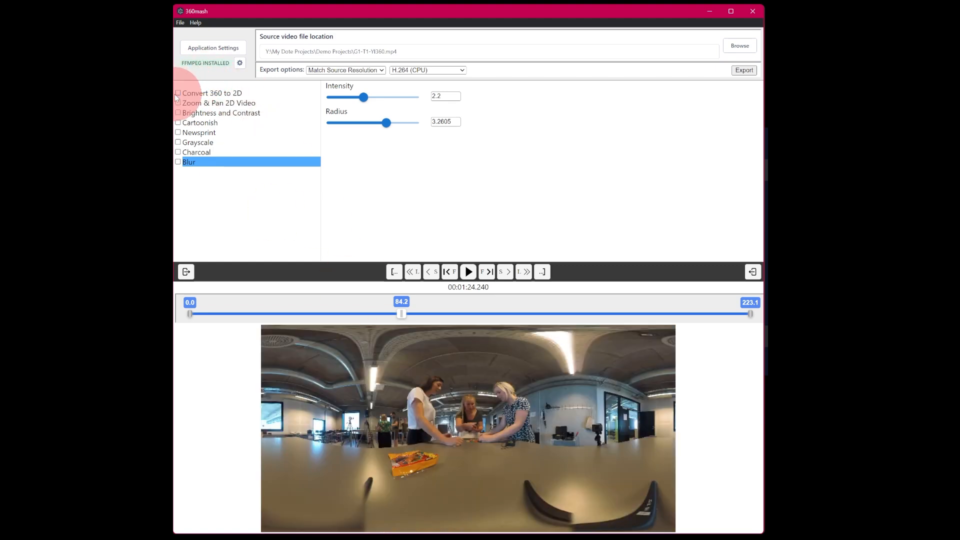
click(177, 152)
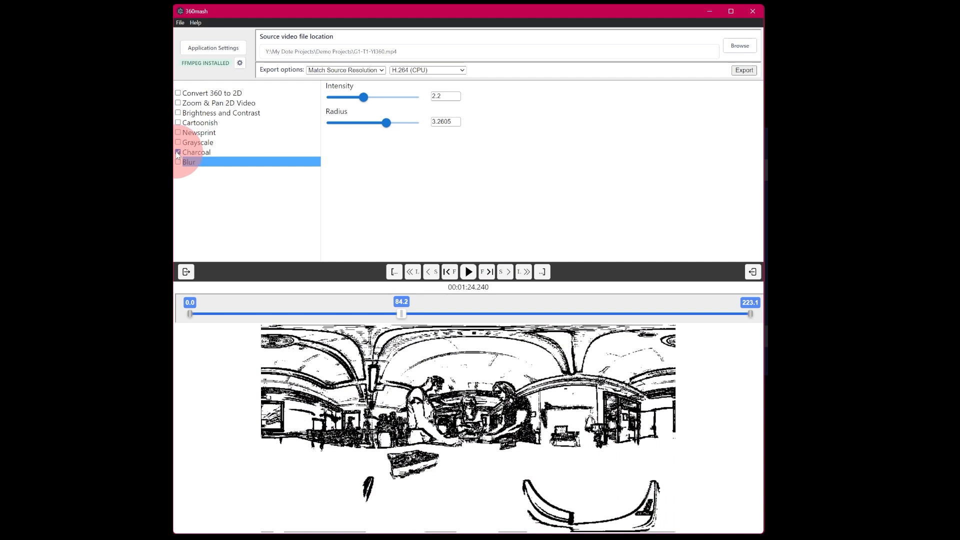
click(177, 152)
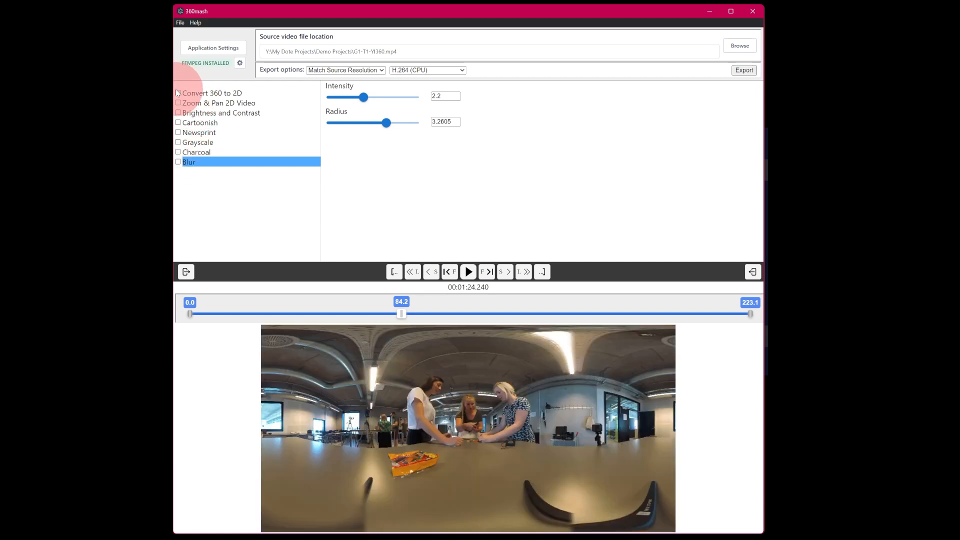
click(178, 93)
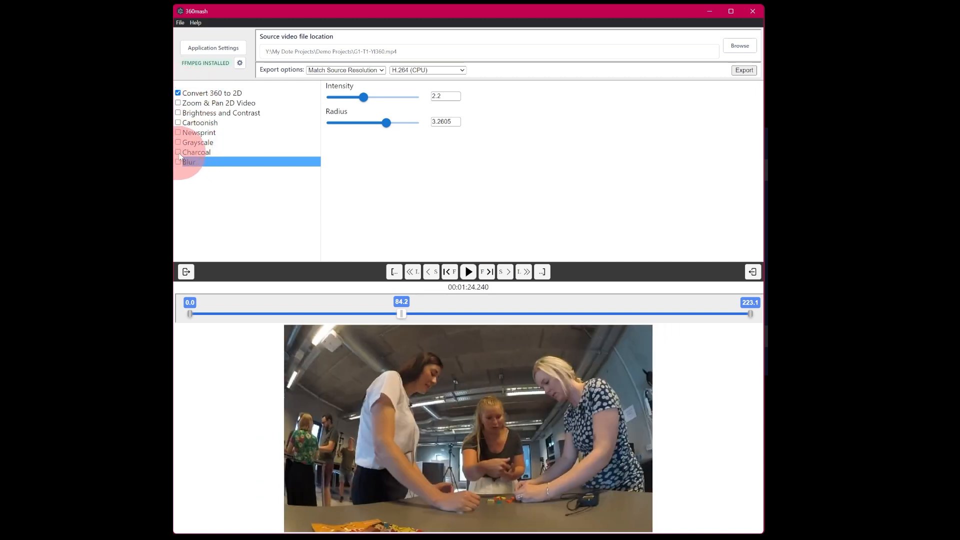
click(179, 153)
click(179, 152)
click(177, 93)
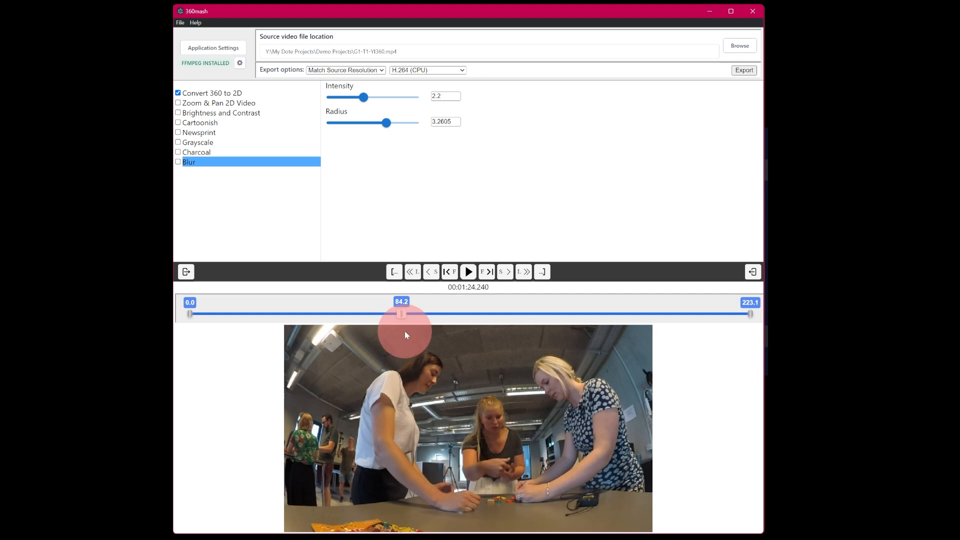
click(178, 122)
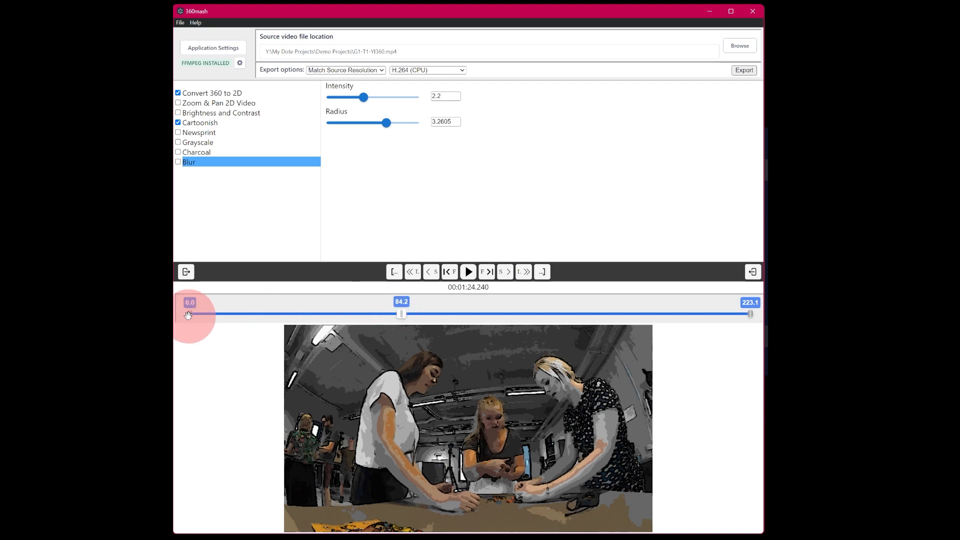
Set the clip's start point to 52.2 s on the timeline.
drag(188, 314, 284, 316)
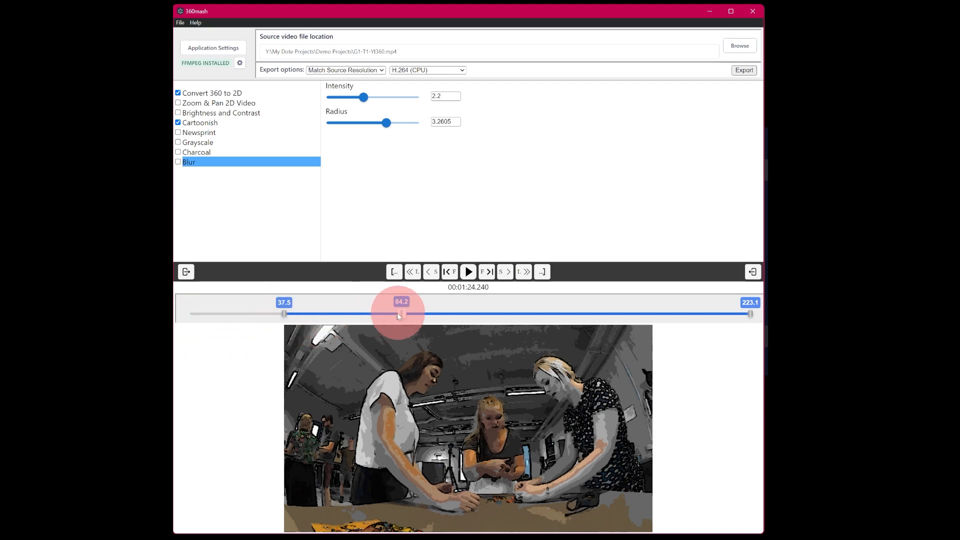
drag(401, 314, 364, 314)
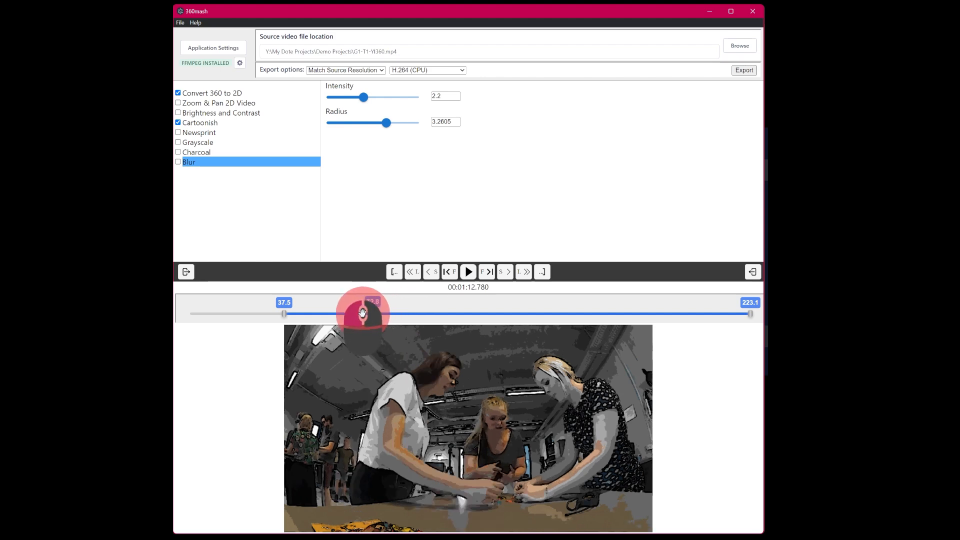
click(394, 273)
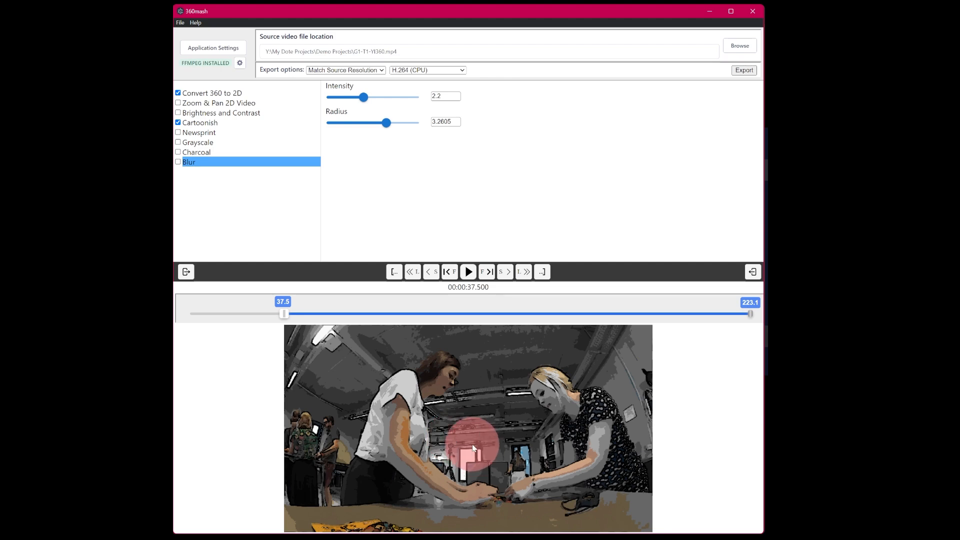
drag(287, 314, 320, 313)
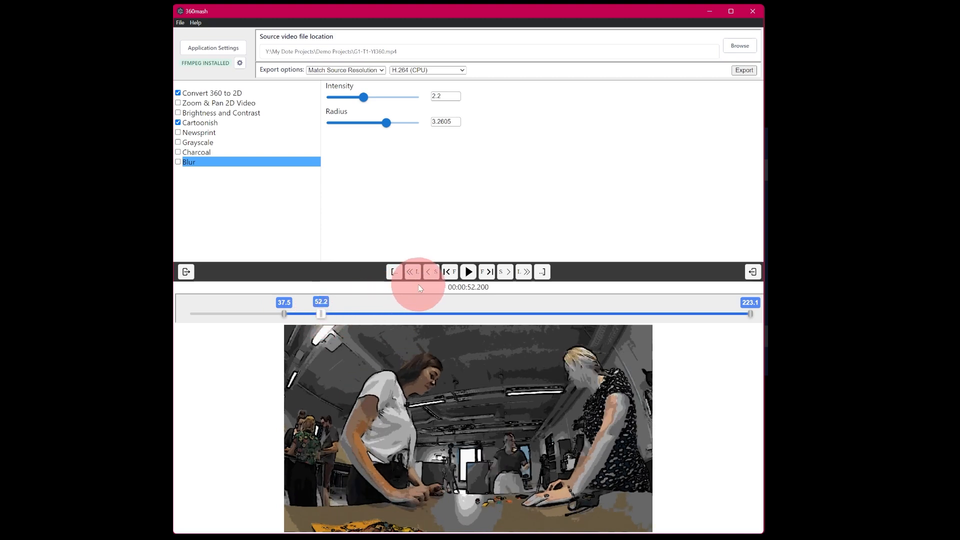
click(186, 272)
Set the clip's end point to 60.7 s on the timeline.
drag(323, 314, 378, 314)
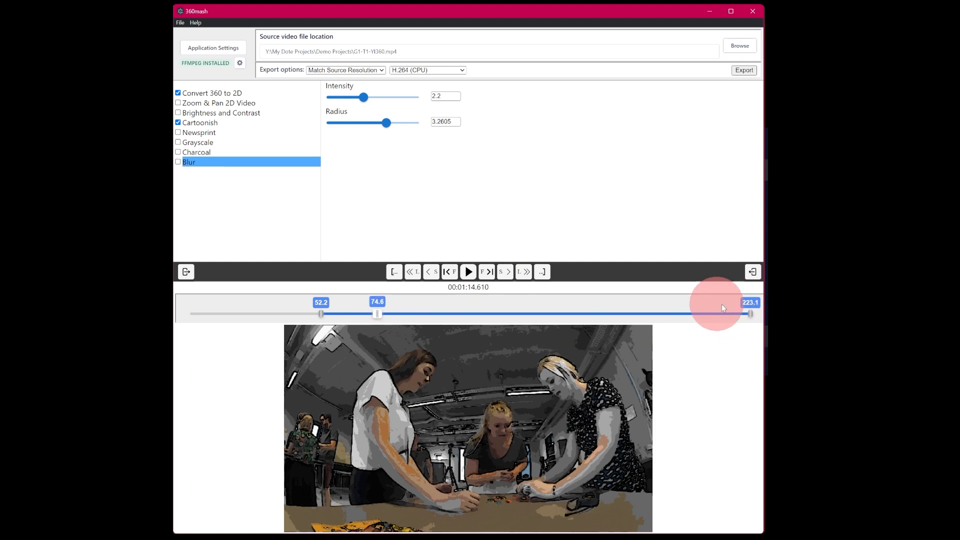
drag(376, 311, 342, 312)
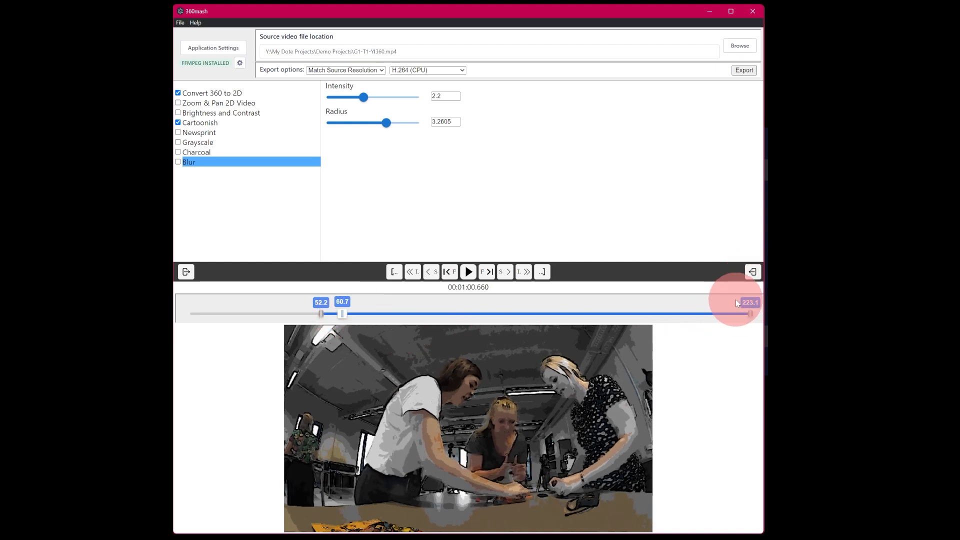
drag(751, 311, 564, 301)
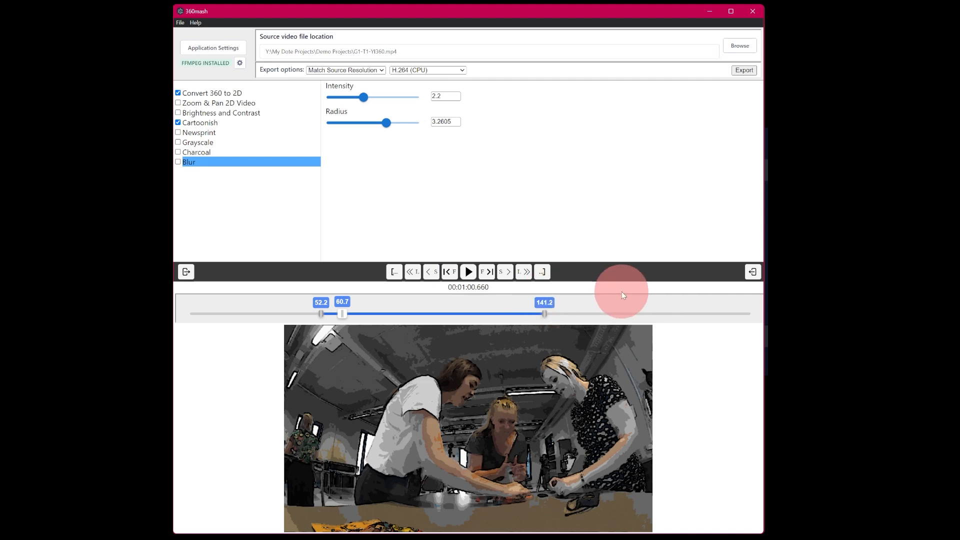
click(754, 273)
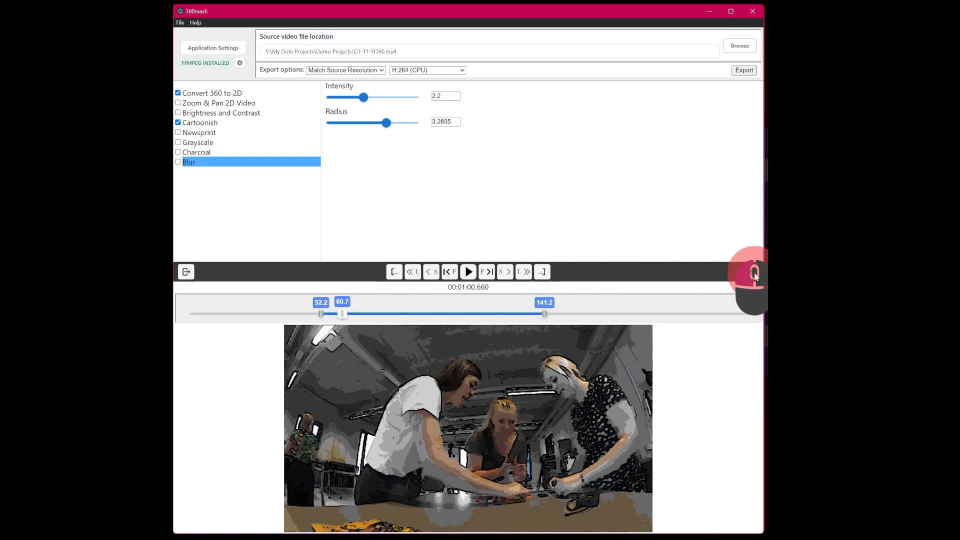
drag(341, 313, 393, 314)
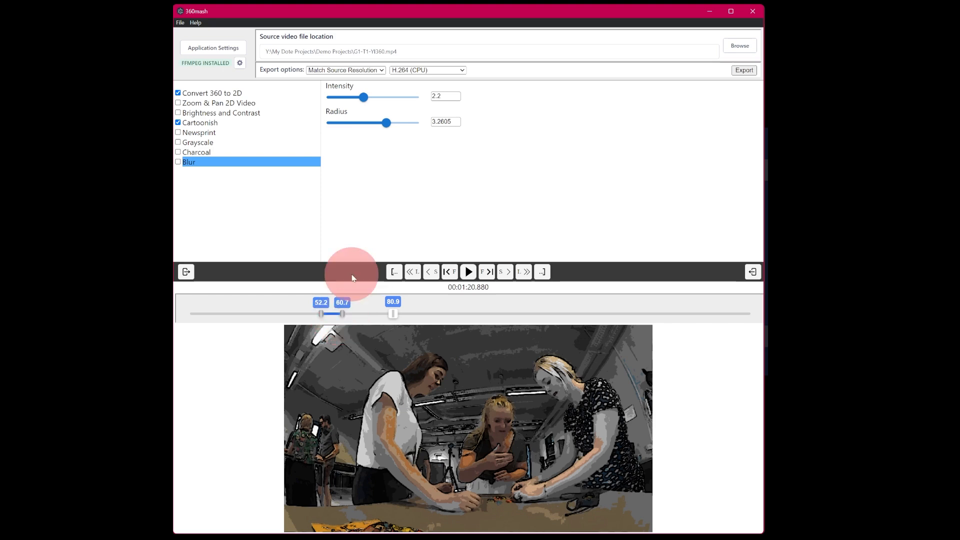
Set the export encoder to H.264 NVENC (GPU), keeping Match Source Resolution.
click(371, 70)
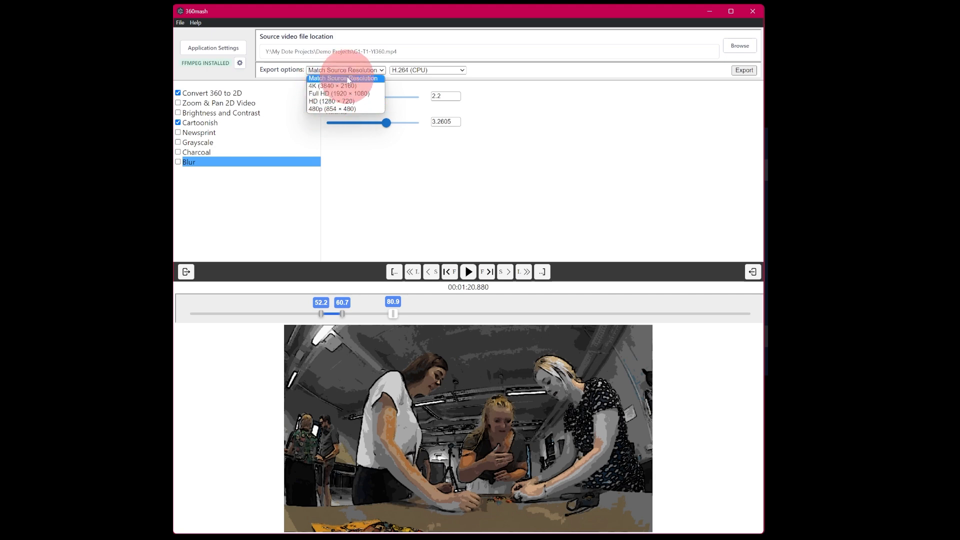
click(440, 71)
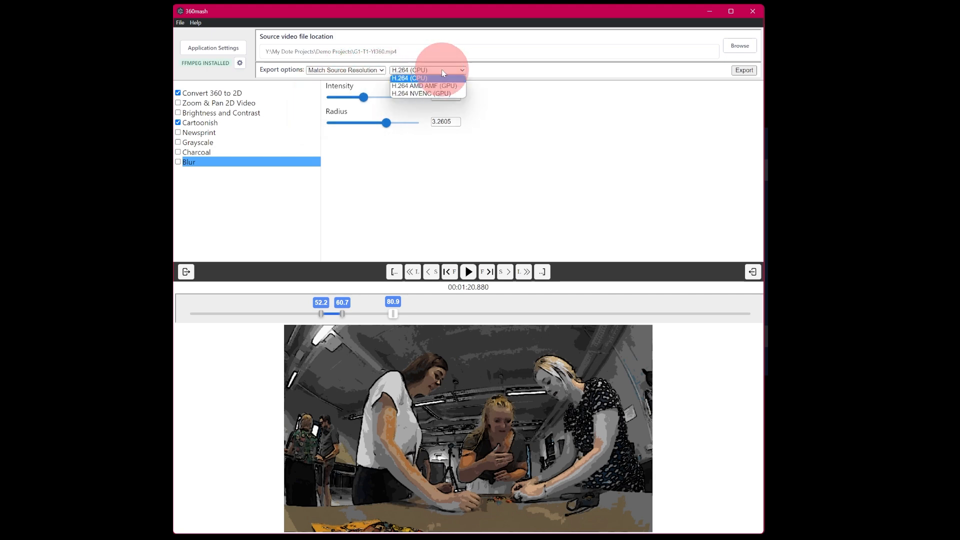
click(422, 94)
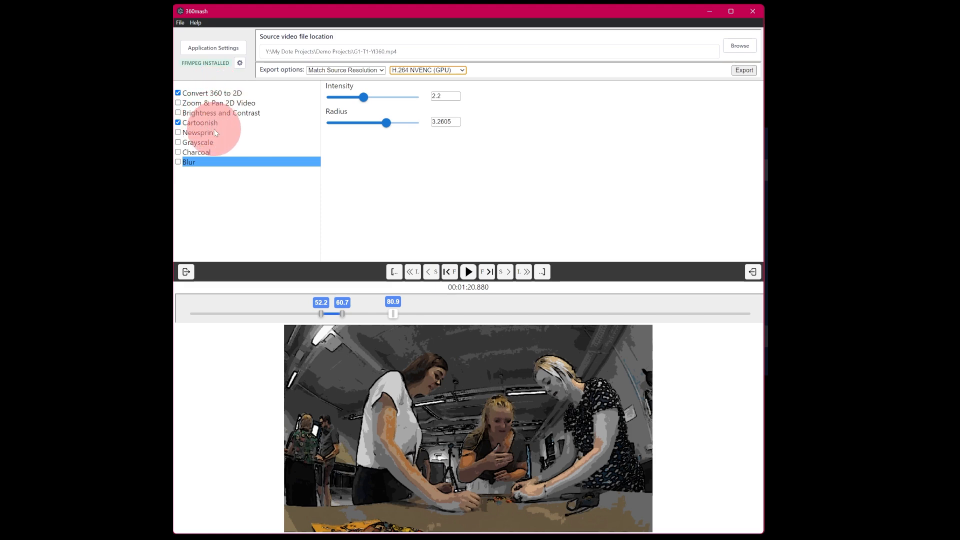
Export the clip as test1.mp4.
click(221, 94)
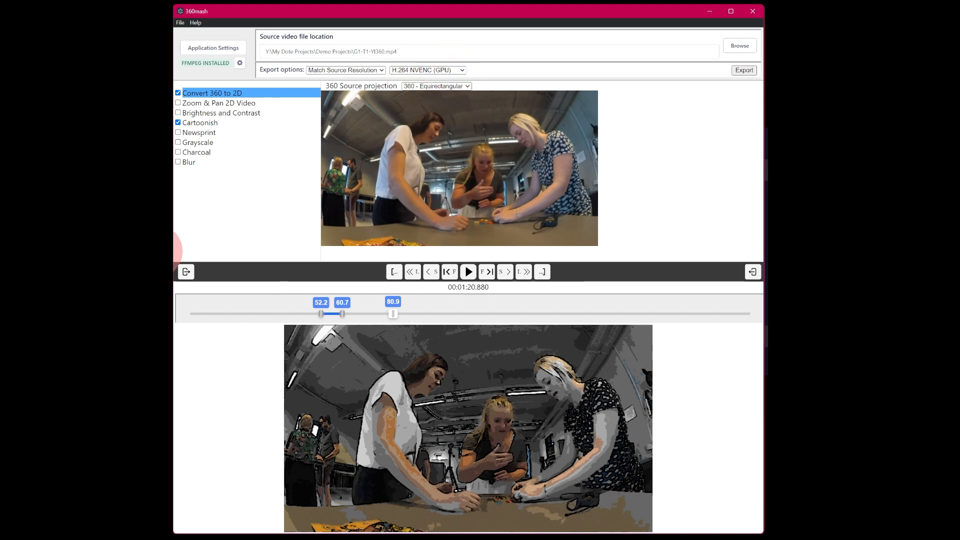
click(744, 70)
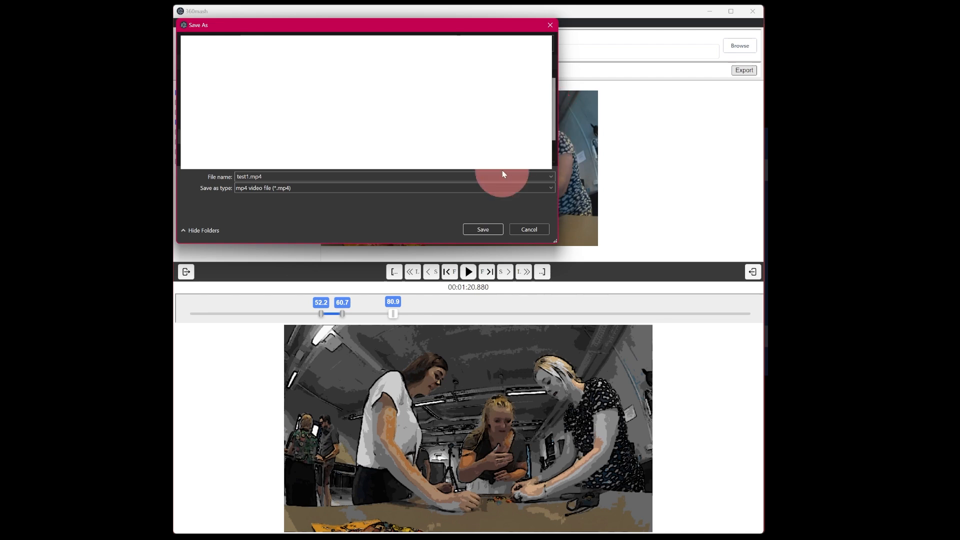
click(483, 228)
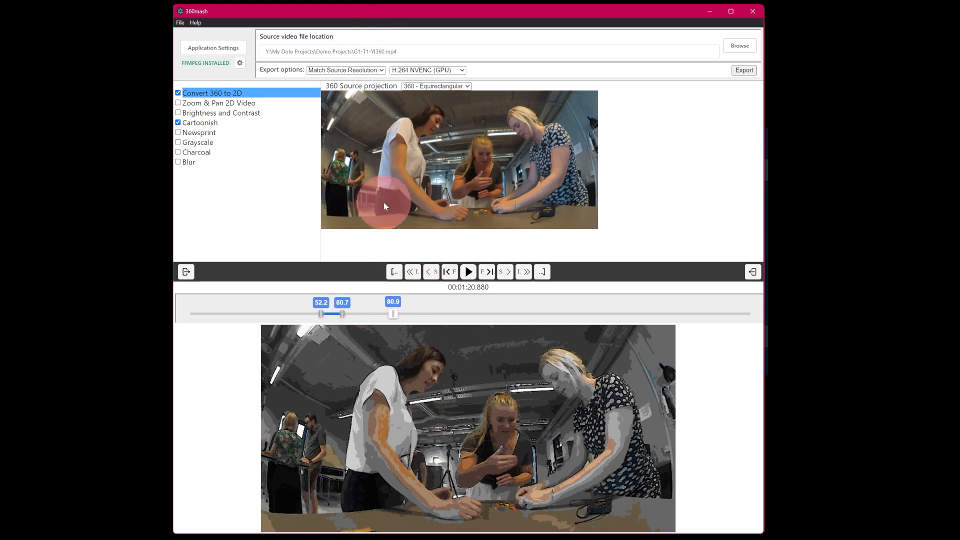
Extend the clip's end point to 62.3 s and export it as test2.mp4 instead of overwriting test1.mp4.
drag(341, 313, 346, 313)
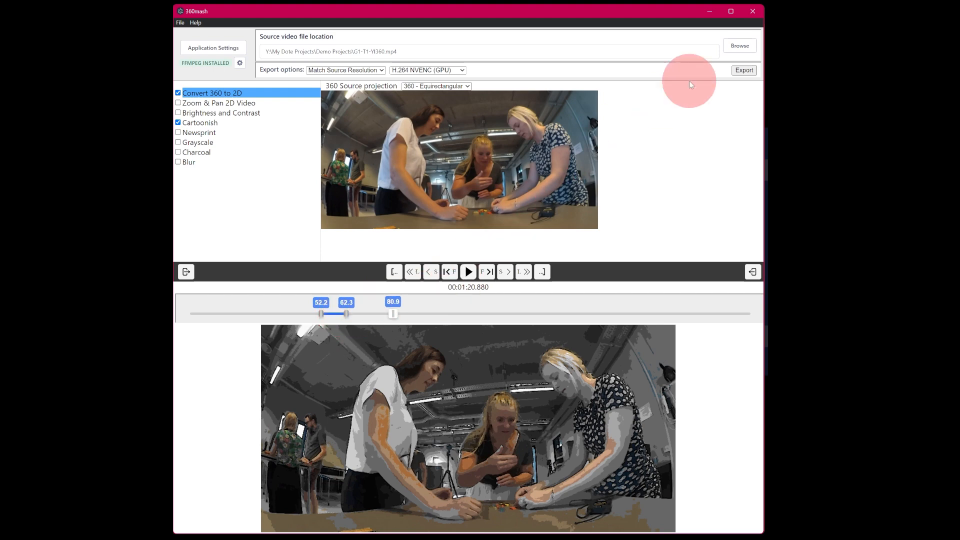
click(748, 71)
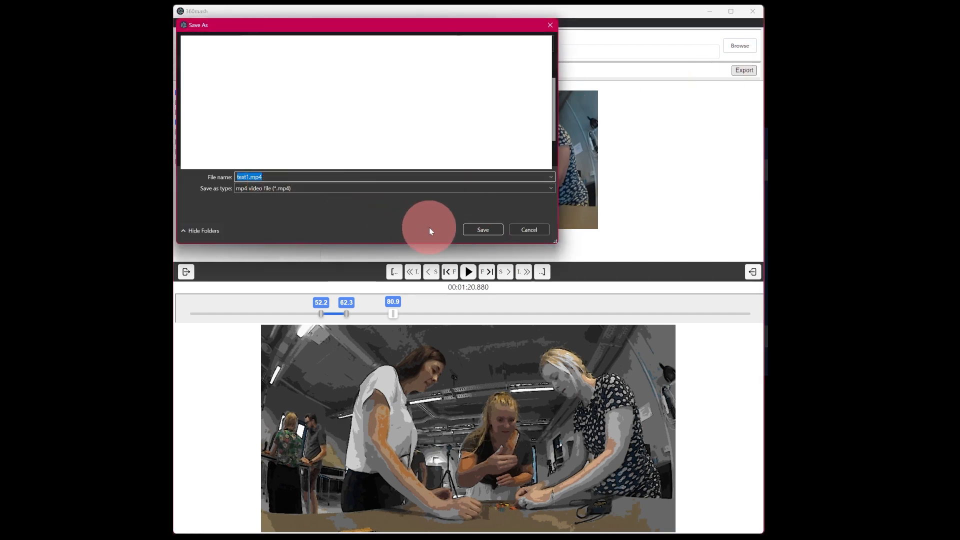
click(477, 231)
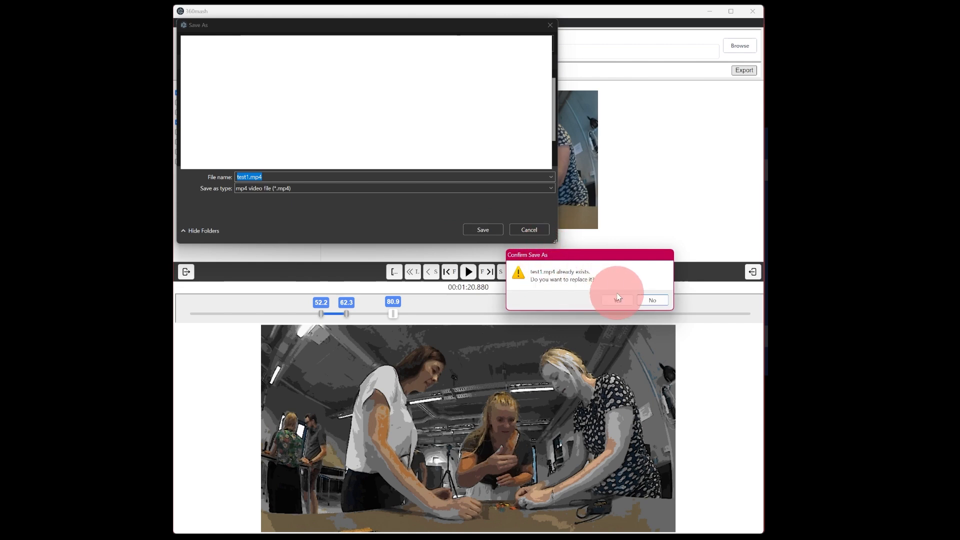
click(655, 300)
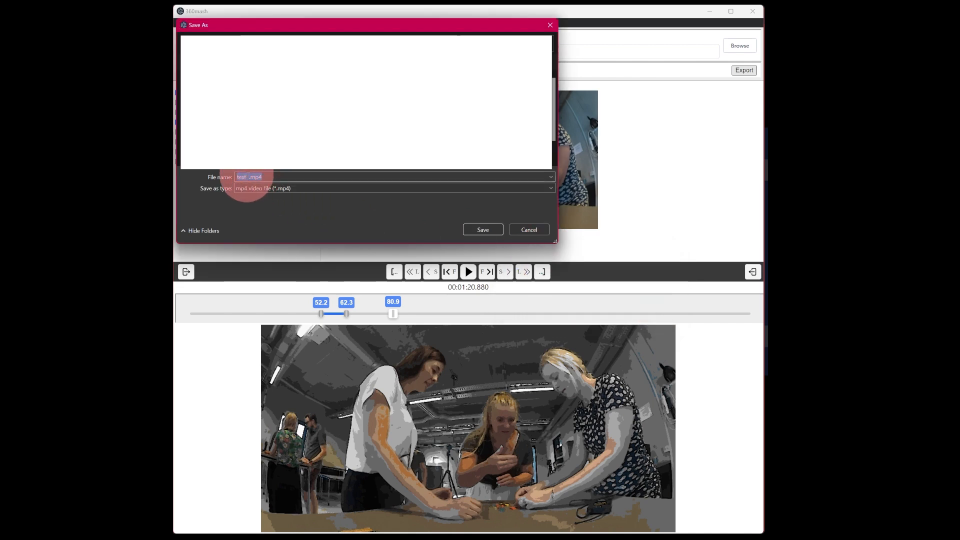
click(349, 180)
key(BackSpace)
text(2)
click(483, 230)
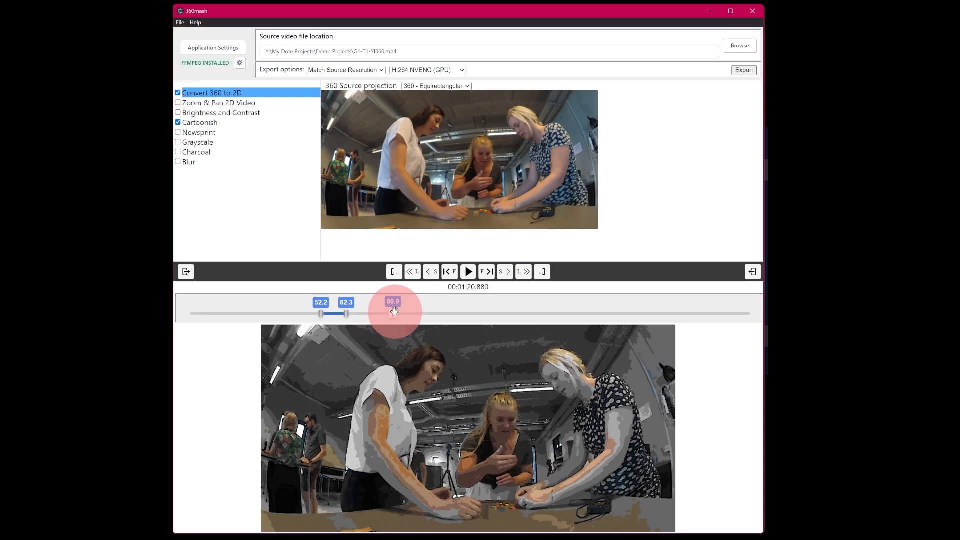
Jump the playhead to the clip's start and end points and review the encoder options.
click(393, 273)
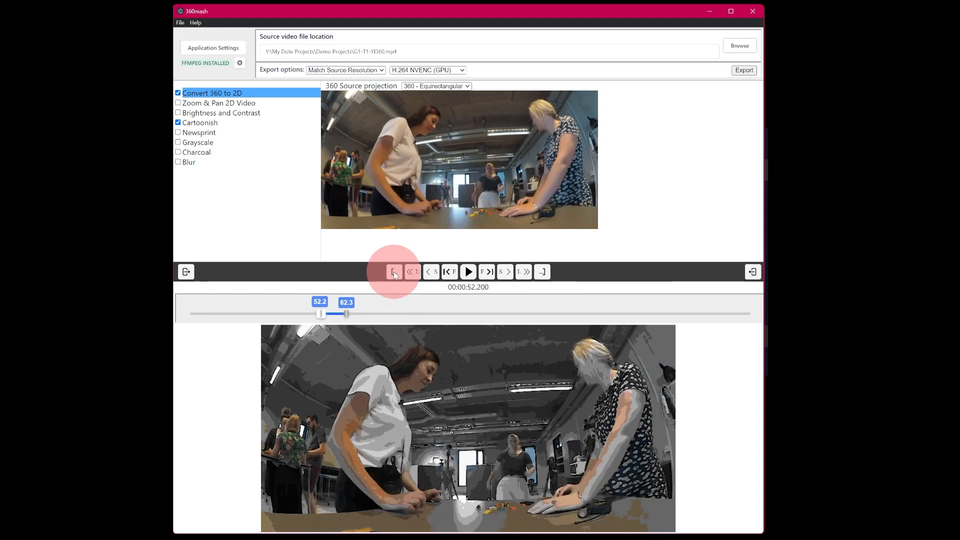
click(320, 313)
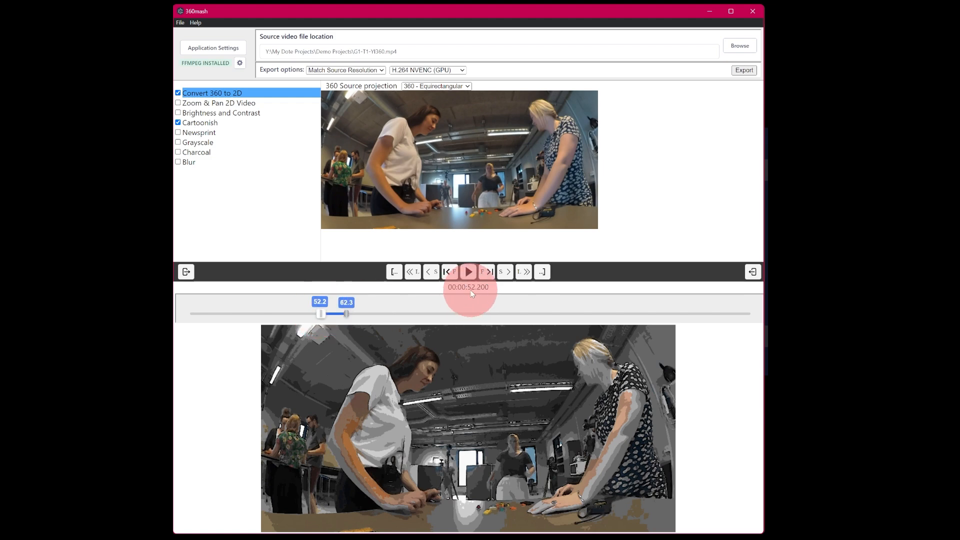
click(543, 272)
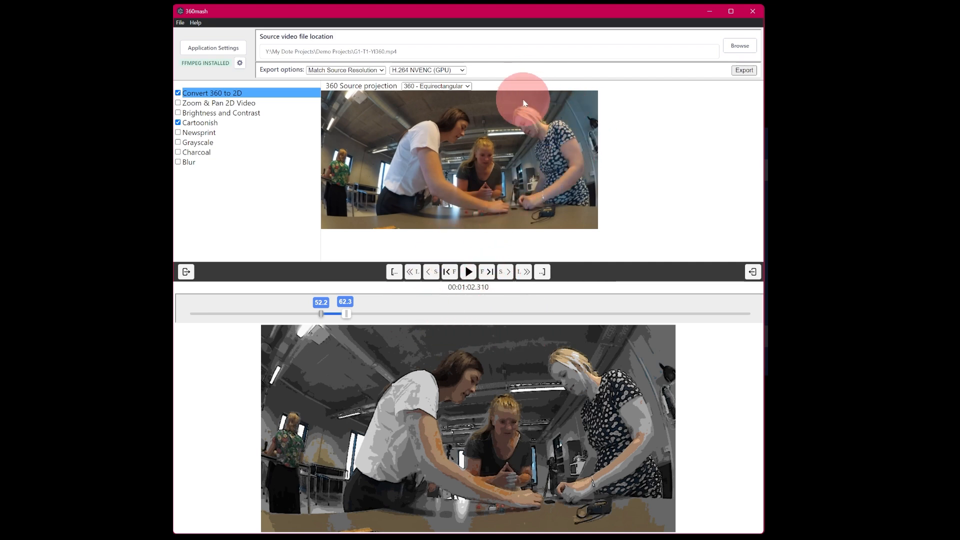
click(459, 70)
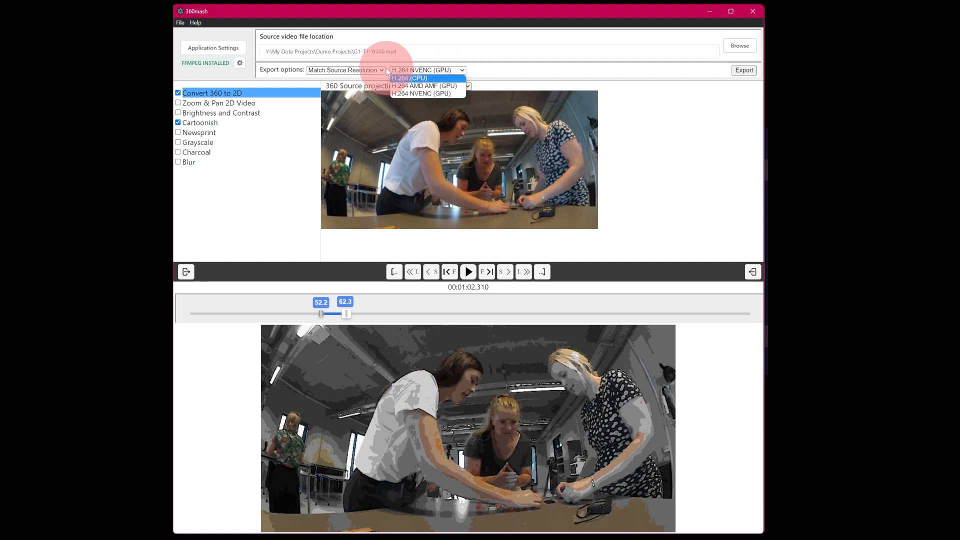
click(511, 71)
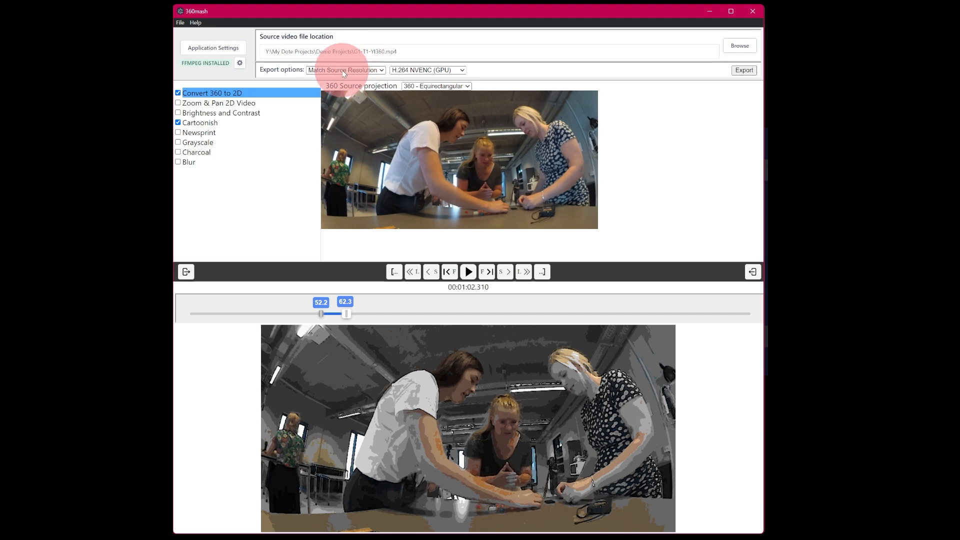